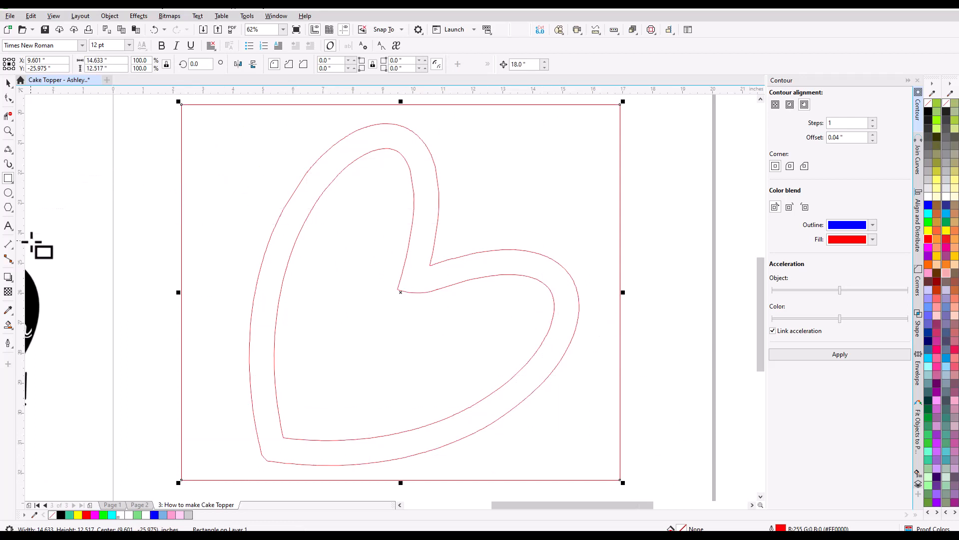
Try filling the band between the two heart outlines with black using Smart Fill, and undo the fill.
click(8, 324)
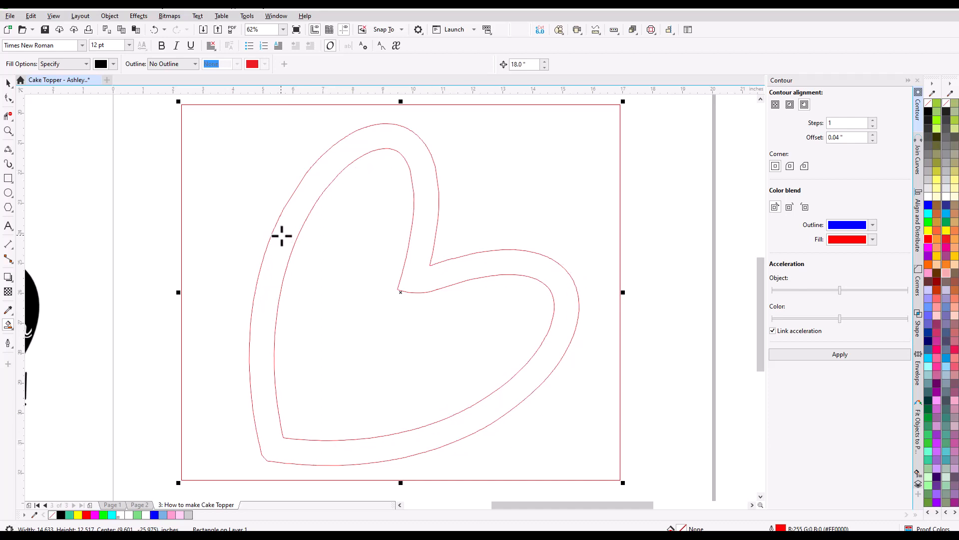
click(267, 290)
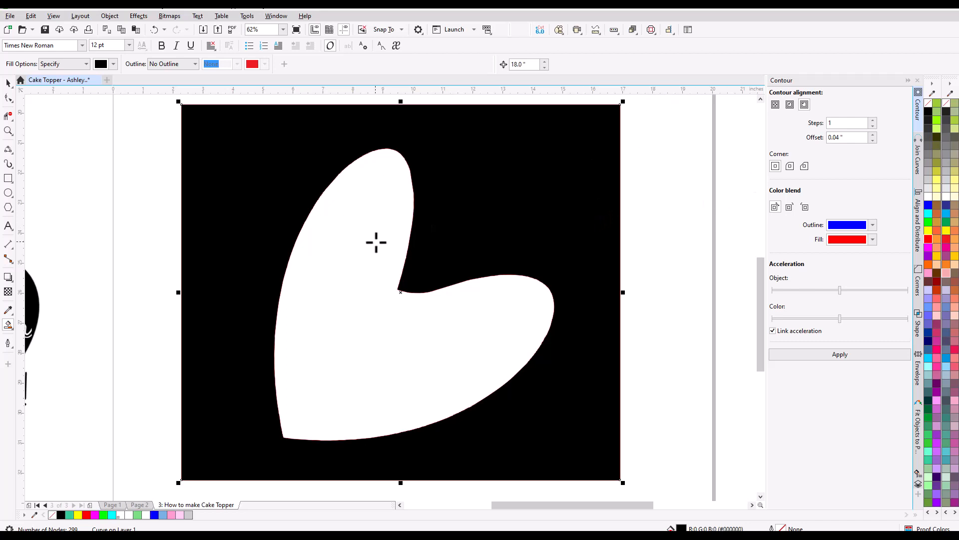
click(155, 30)
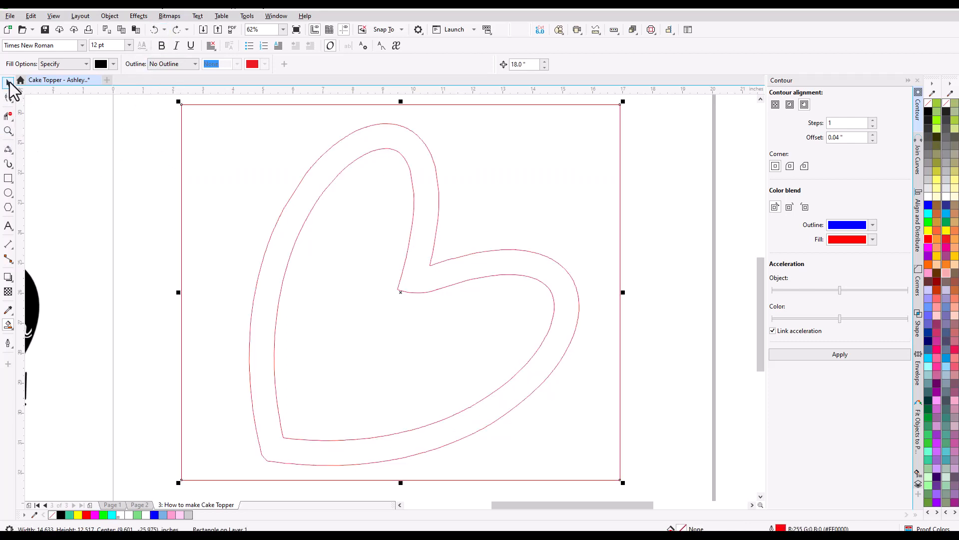
Lock the rectangle that surrounds the heart outlines.
click(8, 81)
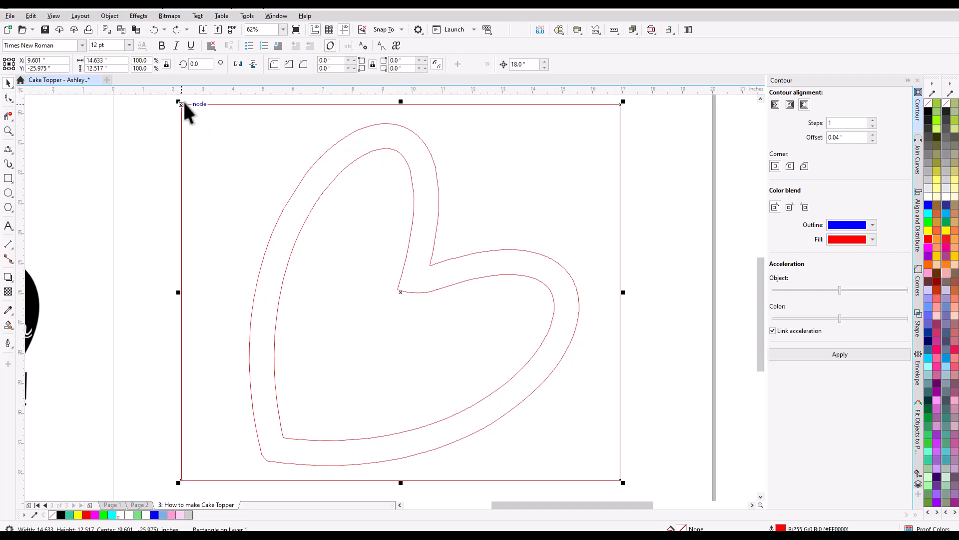
right_click(192, 104)
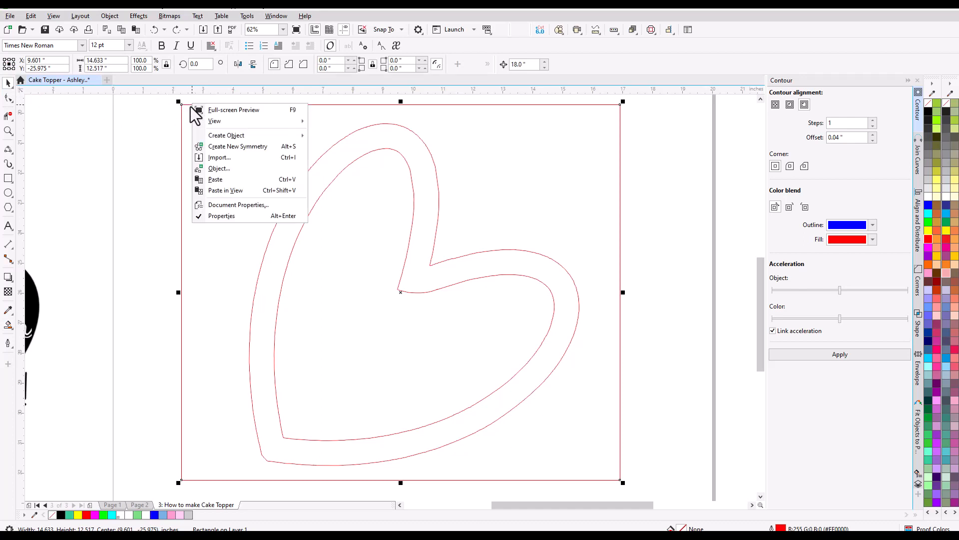
mouse_move(220, 121)
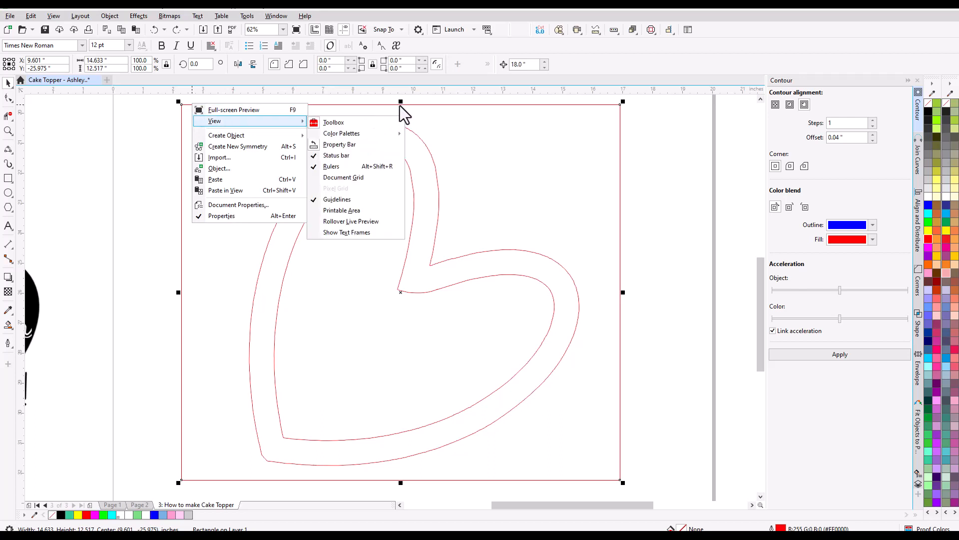
click(401, 104)
right_click(401, 104)
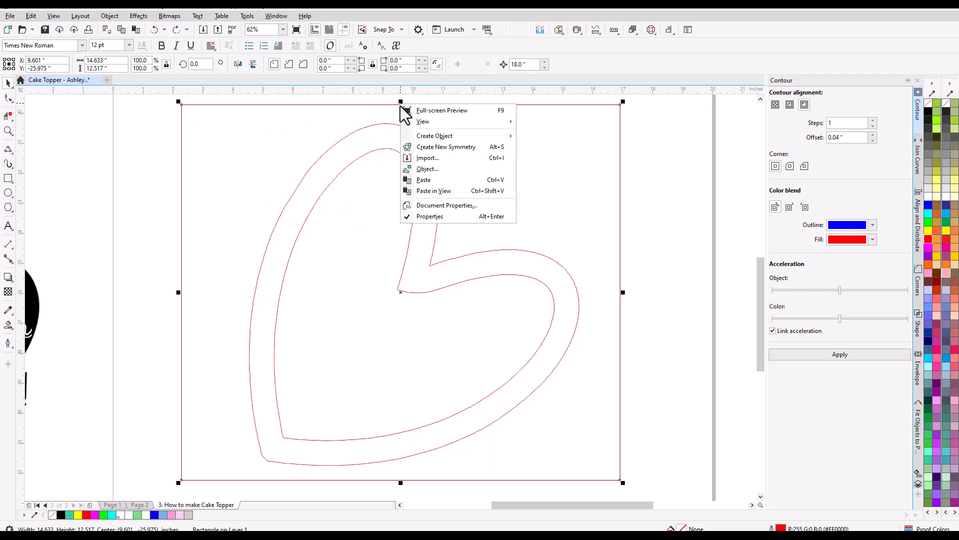
click(164, 215)
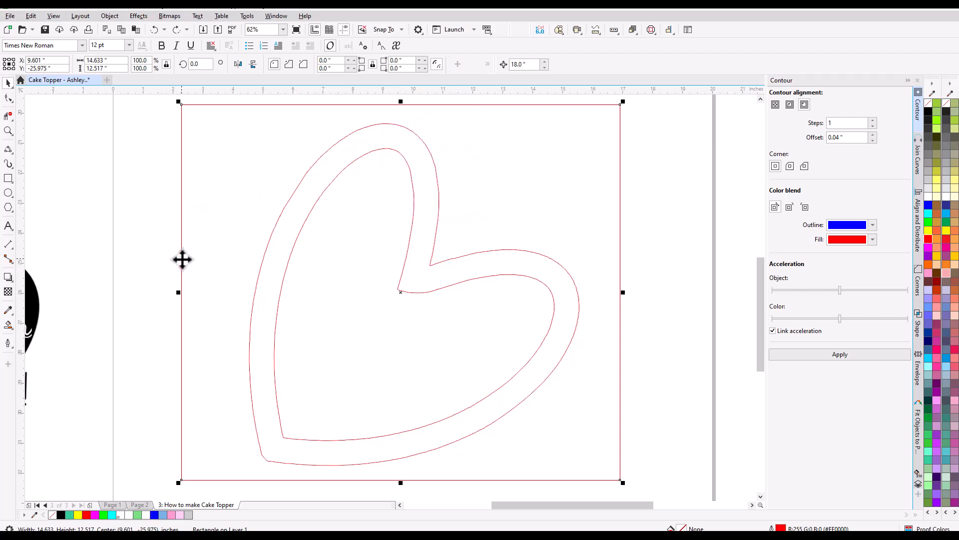
right_click(183, 259)
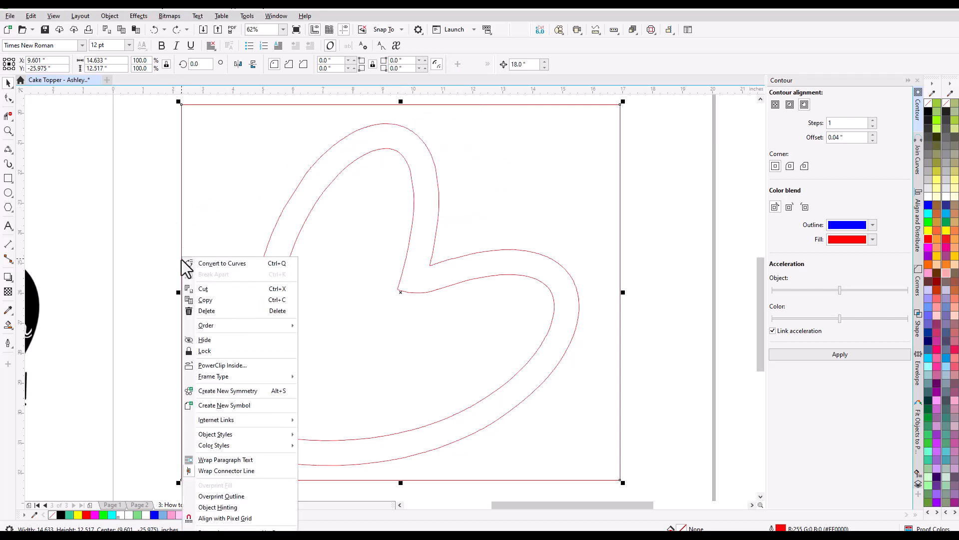
click(215, 350)
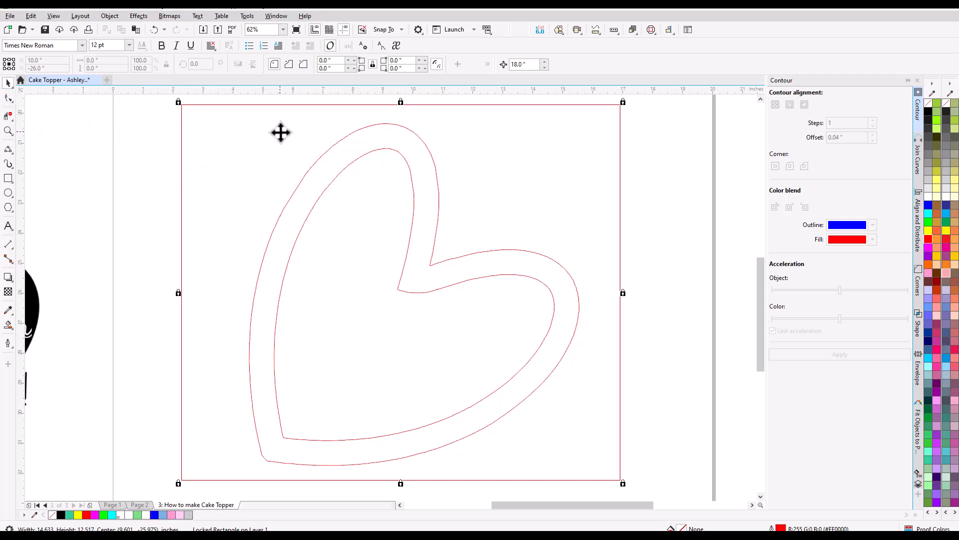
Select all the heart outline segments inside the locked rectangle and combine them into one curve.
click(224, 113)
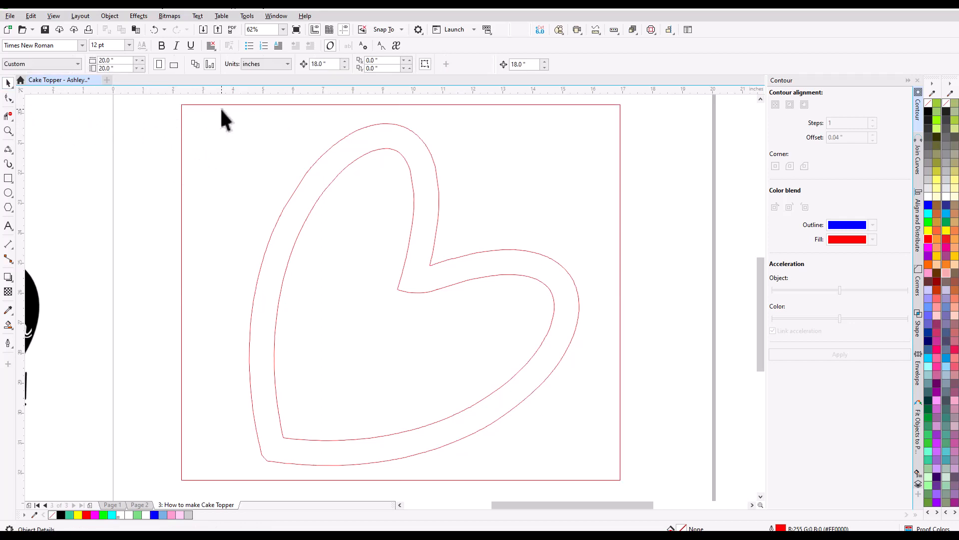
drag(410, 295, 528, 419)
drag(577, 460, 603, 469)
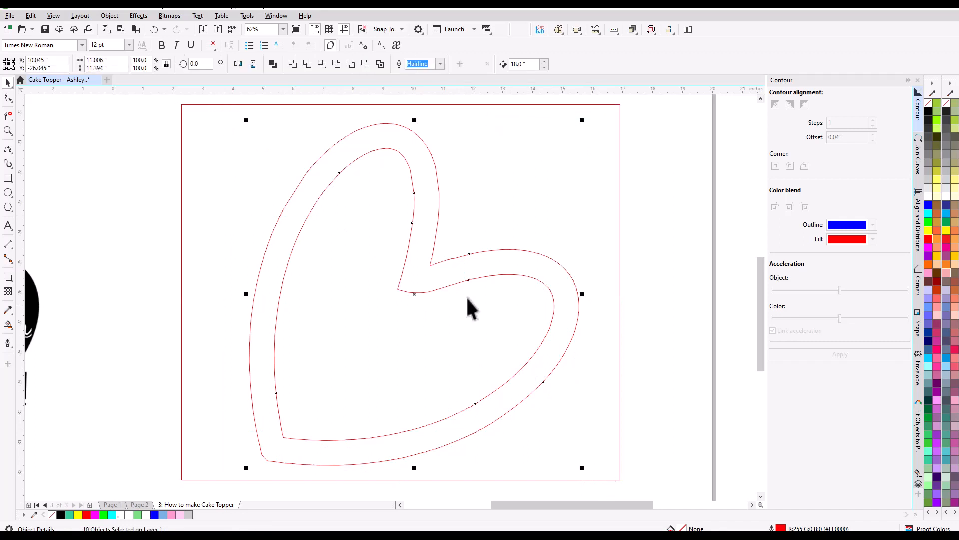
click(293, 64)
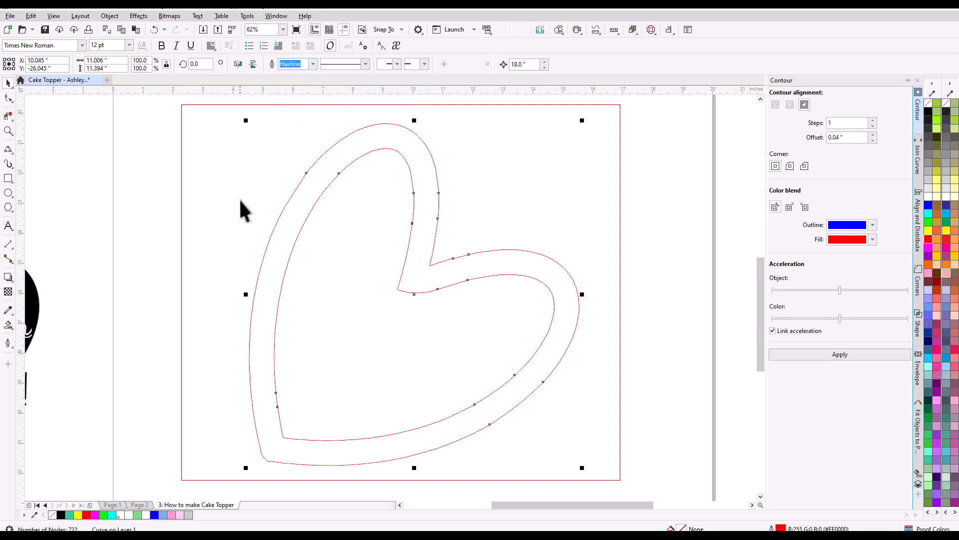
Try Smart Fill in black on the band of the combined heart curve, and undo the fill.
click(8, 330)
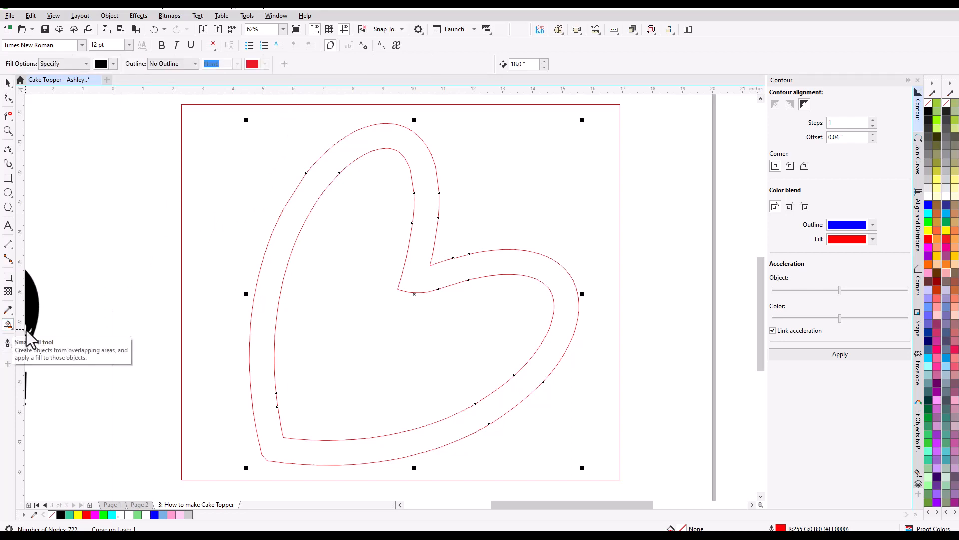
click(264, 350)
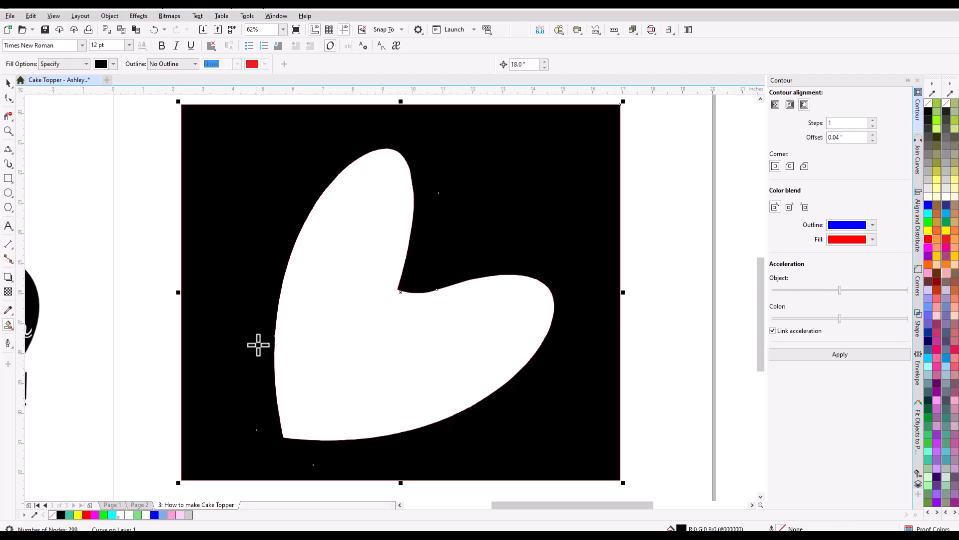
click(154, 30)
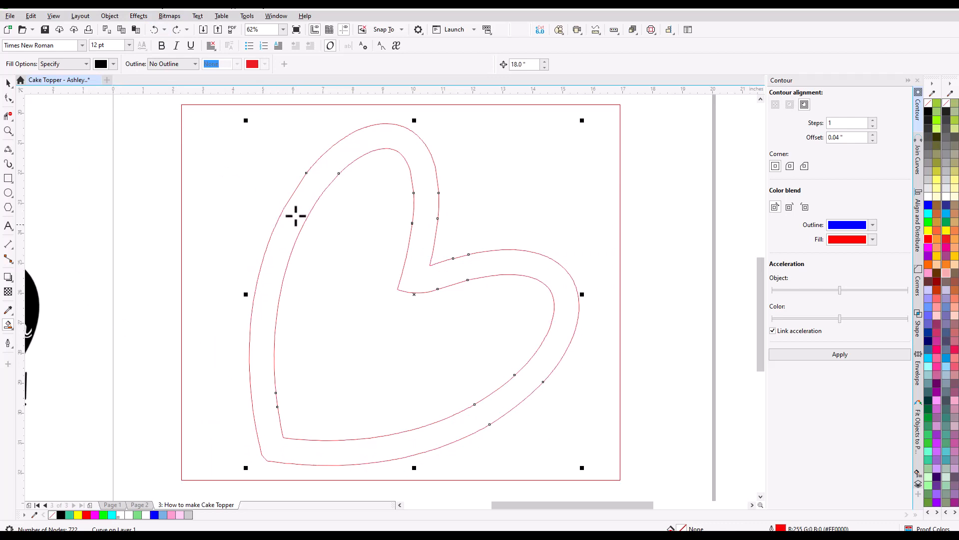
Join the two open end nodes on the inner heart outline's lower-right side using Extend with 0.165" gap tolerance, and delete the joined node.
click(8, 99)
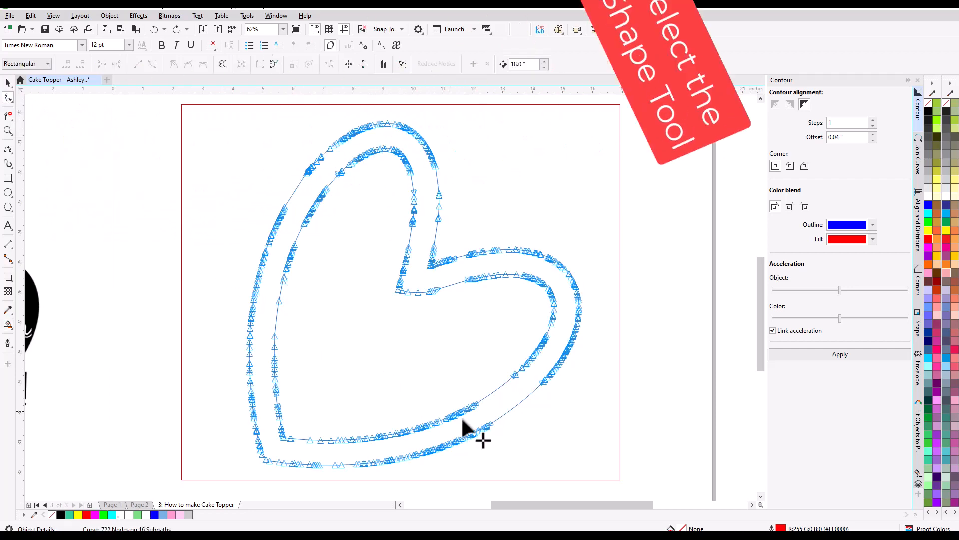
scroll(514, 388, up, 10)
scroll(506, 300, up, 8)
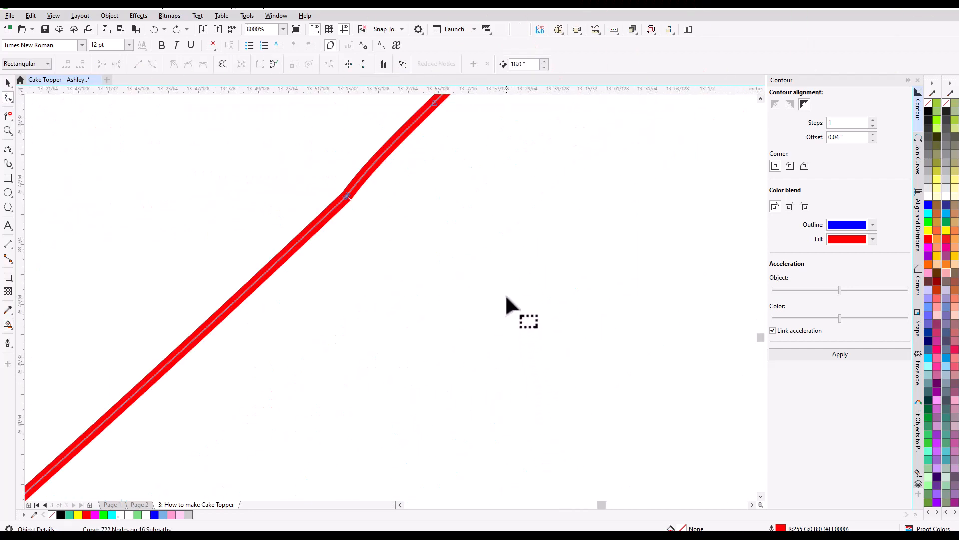
scroll(398, 199, up, 3)
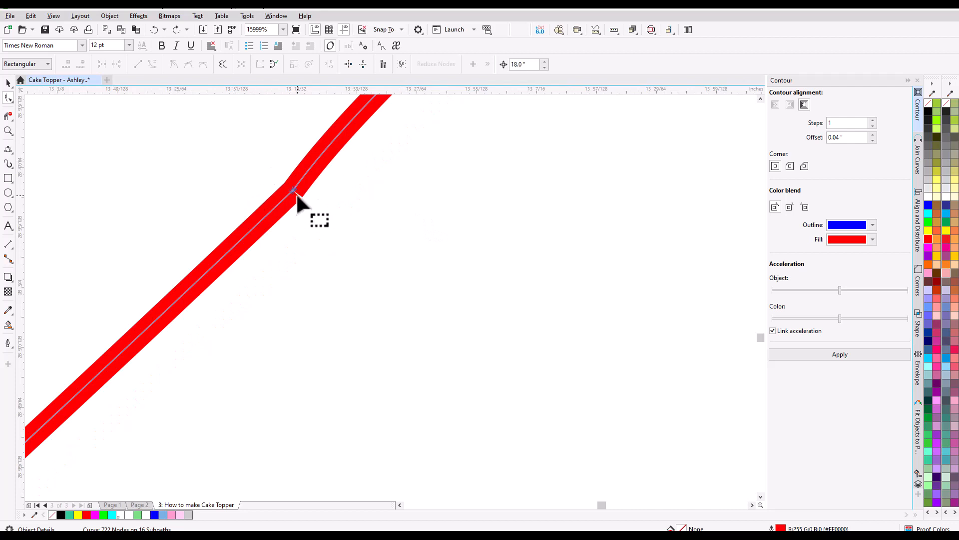
drag(277, 171, 312, 209)
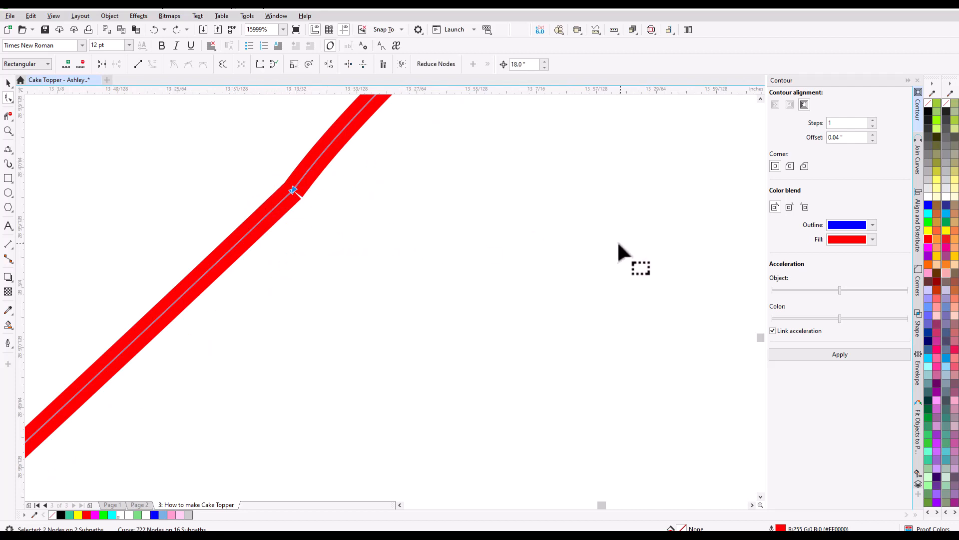
click(918, 163)
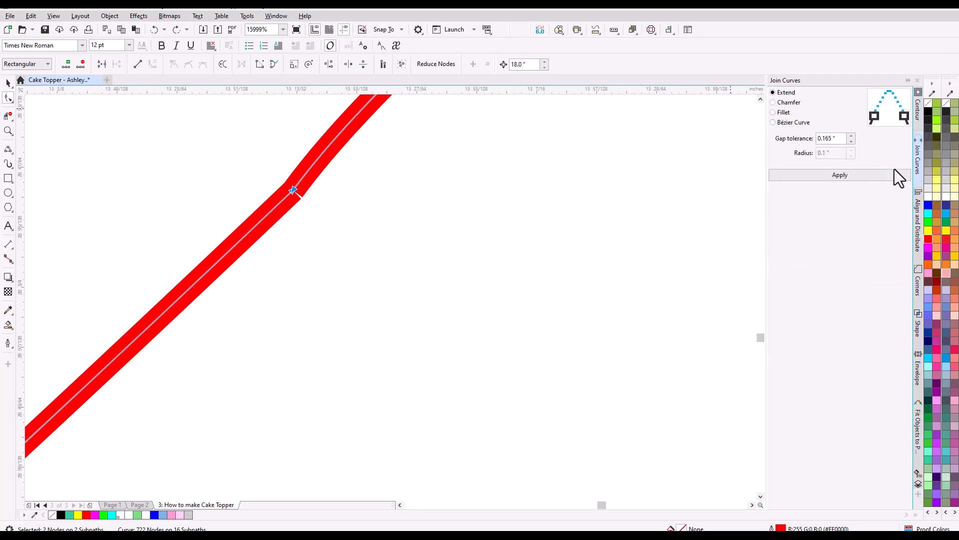
click(277, 17)
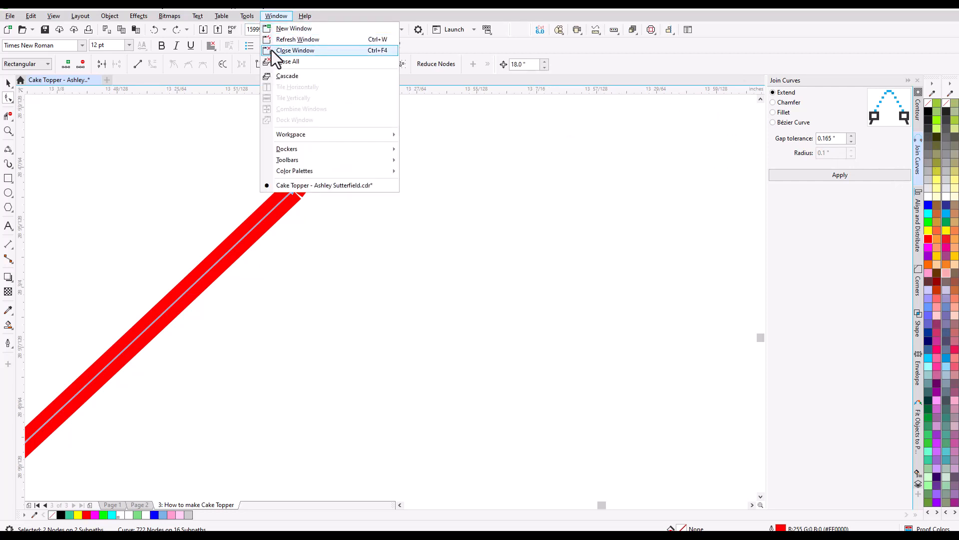
mouse_move(295, 147)
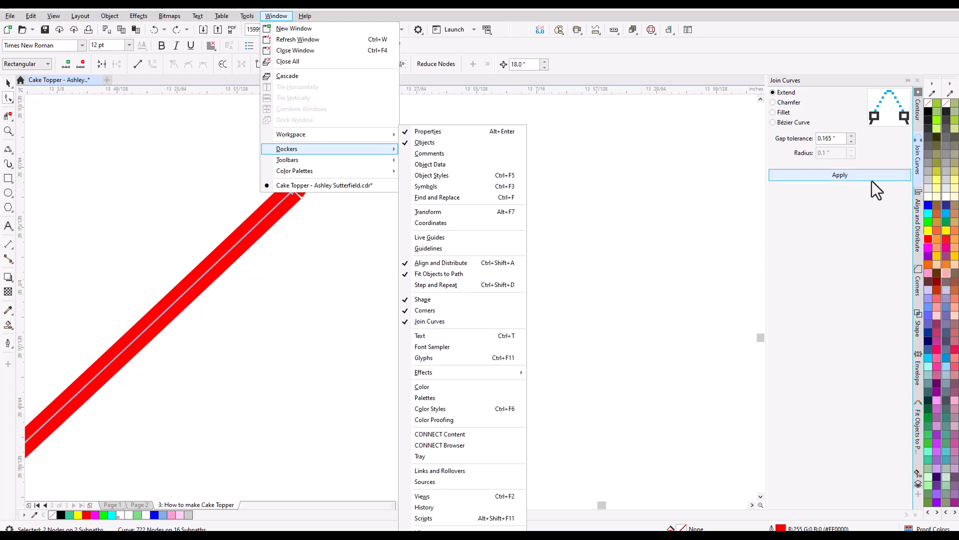
click(889, 146)
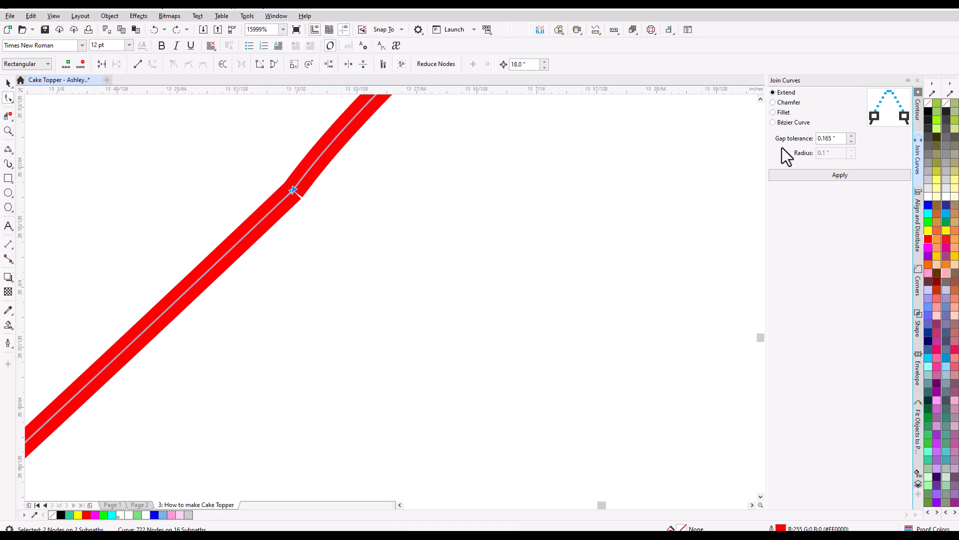
click(834, 140)
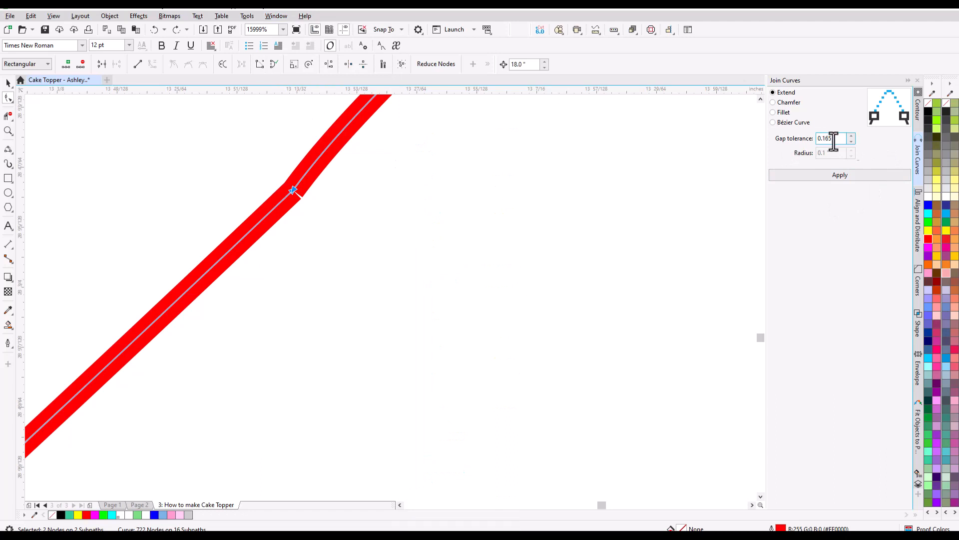
click(835, 176)
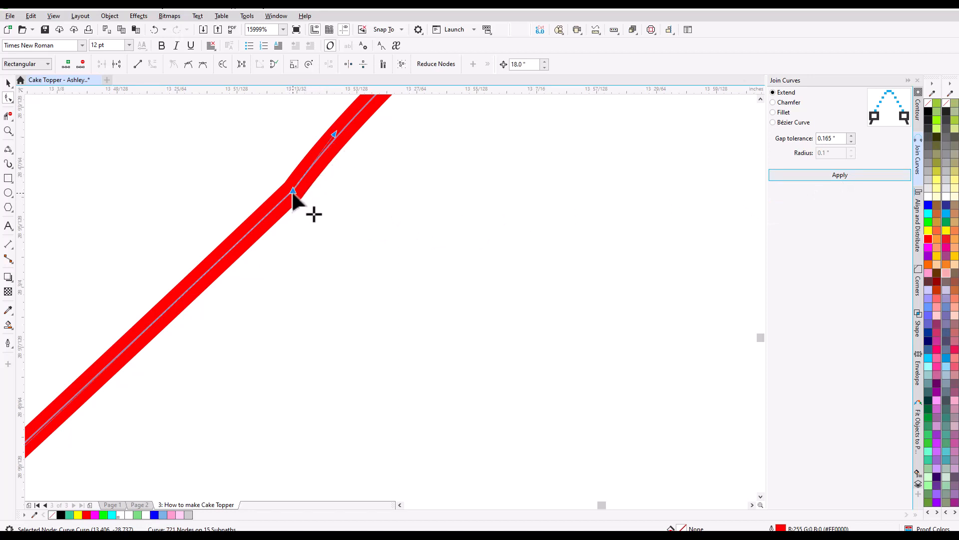
key(Delete)
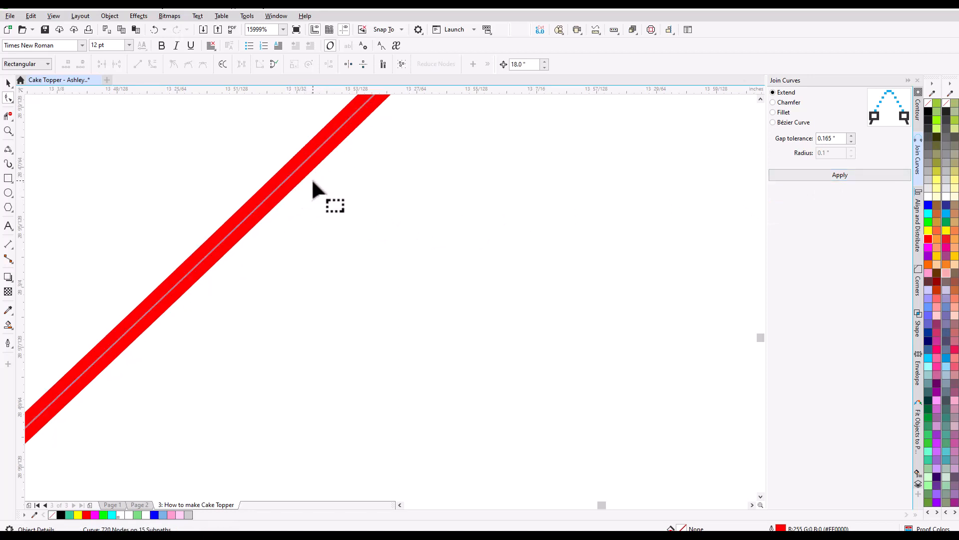
Join the two open end nodes on the outer heart outline's lower-right side using Extend with 0.165" gap tolerance, and delete the joined node.
scroll(315, 185, down, 5)
scroll(386, 186, down, 2)
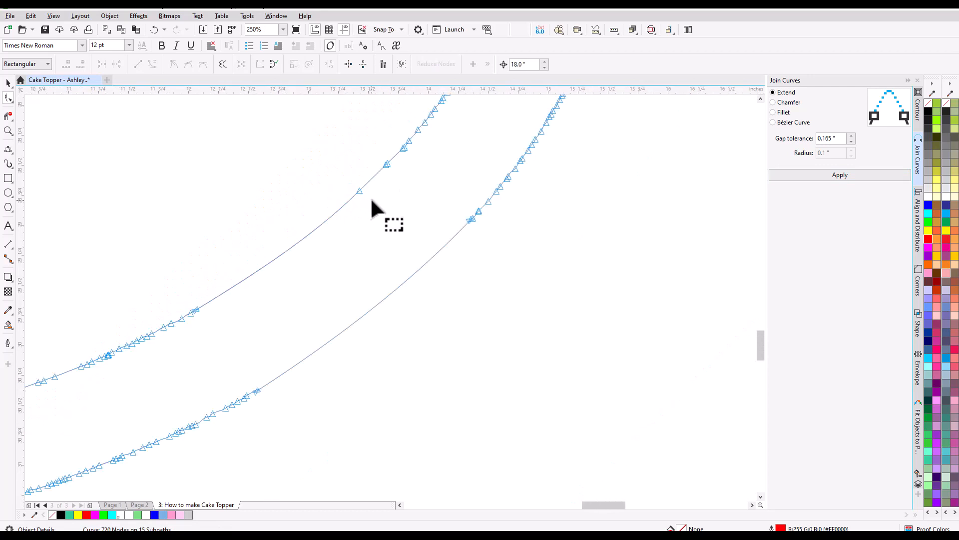
scroll(395, 165, up, 5)
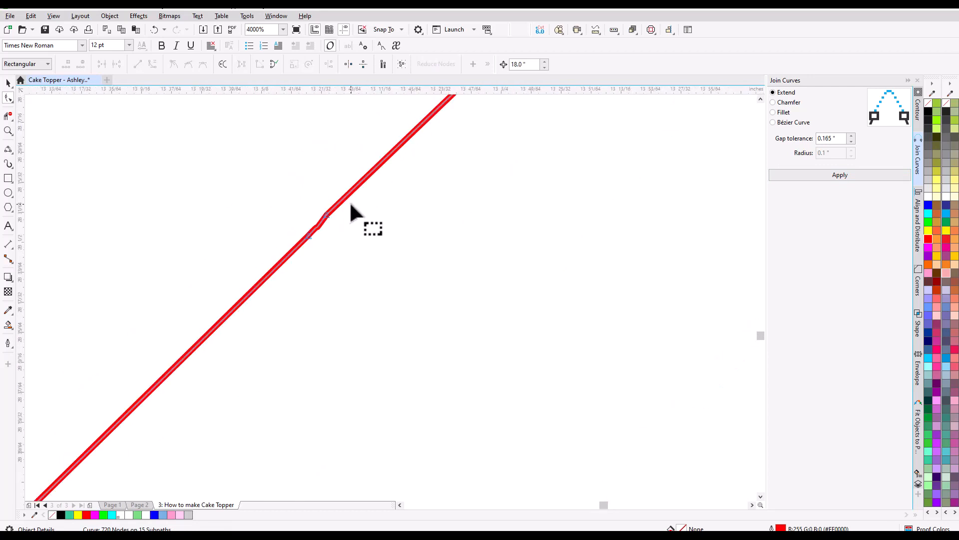
scroll(361, 205, down, 6)
scroll(446, 274, up, 10)
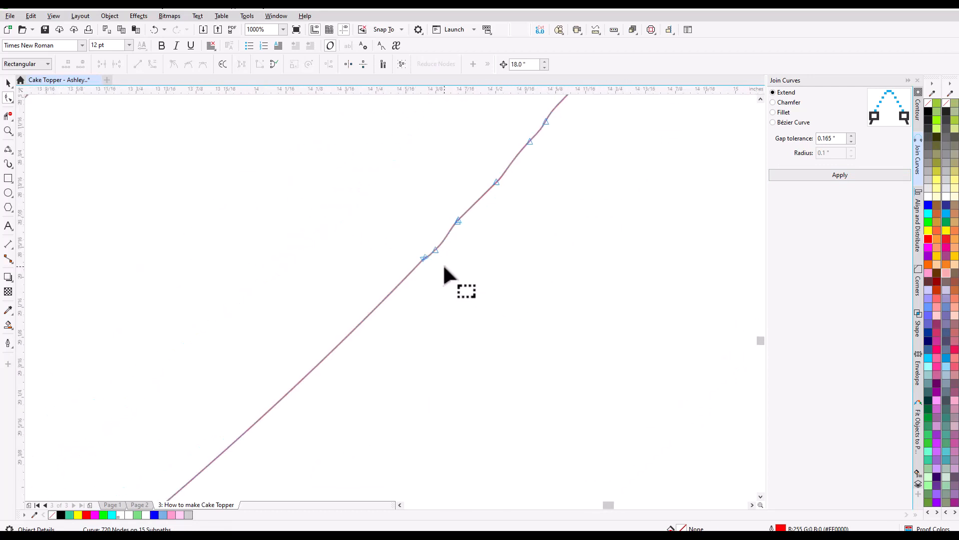
scroll(376, 244, up, 3)
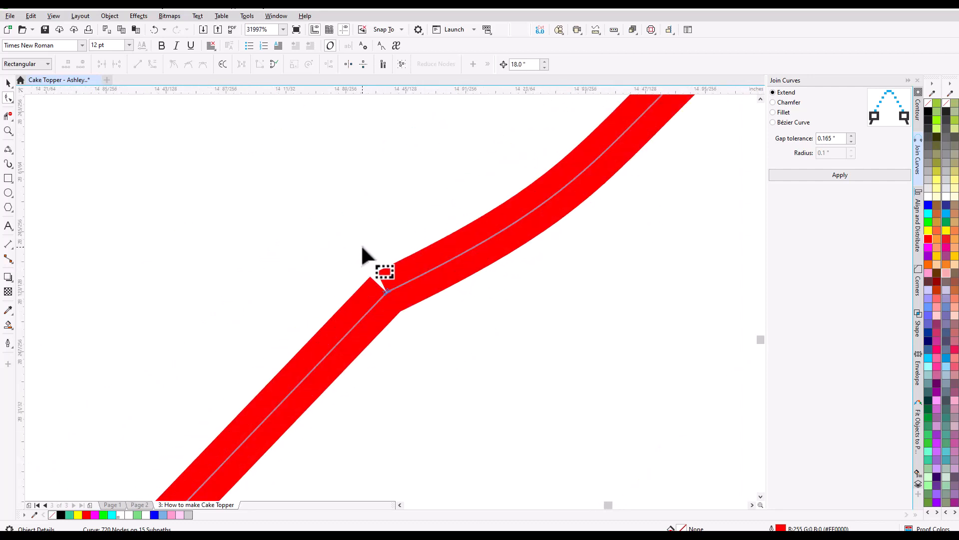
drag(337, 243, 436, 343)
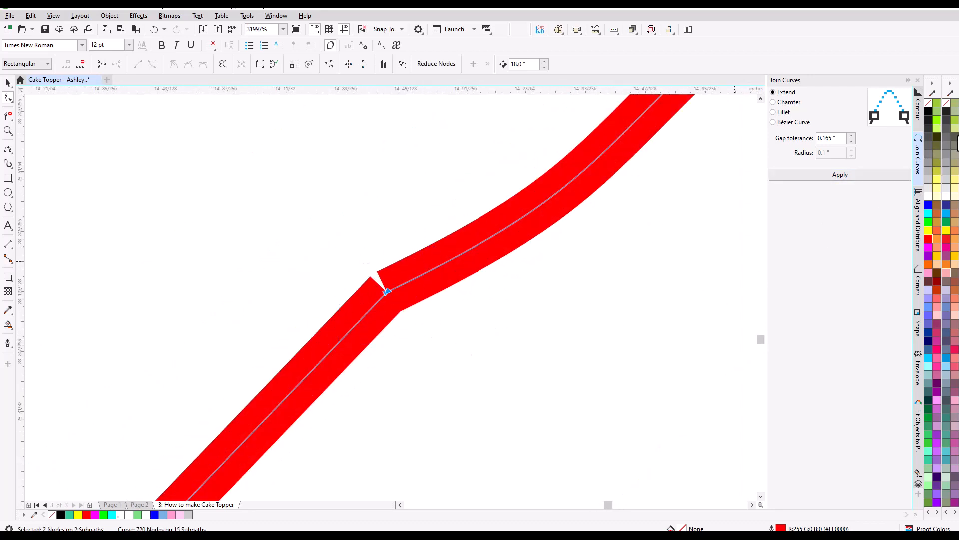
click(854, 176)
scroll(638, 215, down, 6)
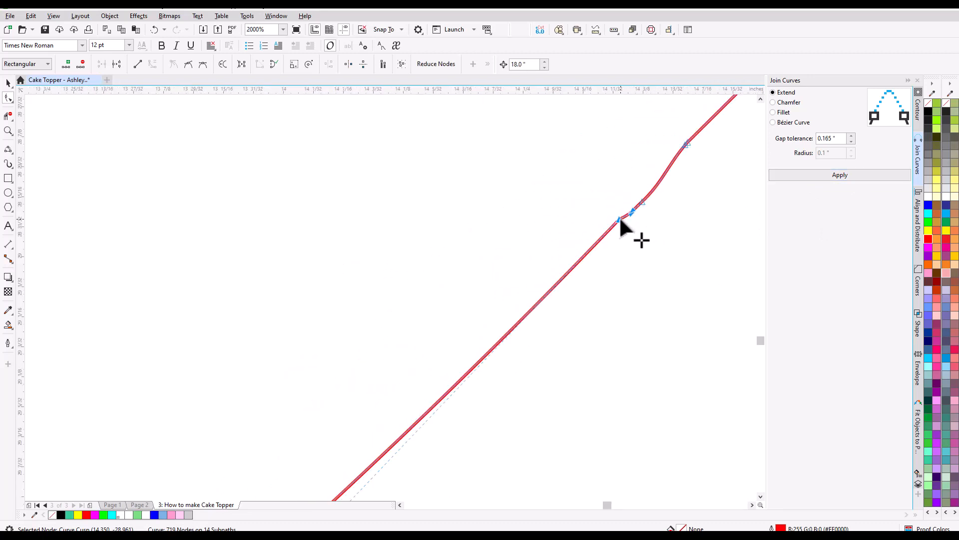
key(Delete)
Join the two open end nodes on the lower part of the inner heart outline using Extend with 0.165" gap tolerance.
scroll(622, 216, down, 3)
scroll(645, 205, down, 3)
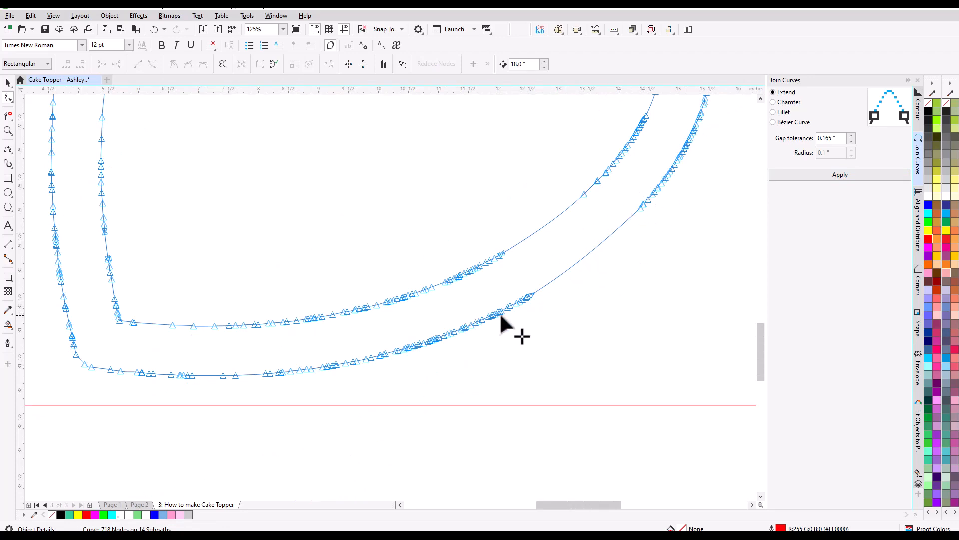
scroll(501, 305, up, 3)
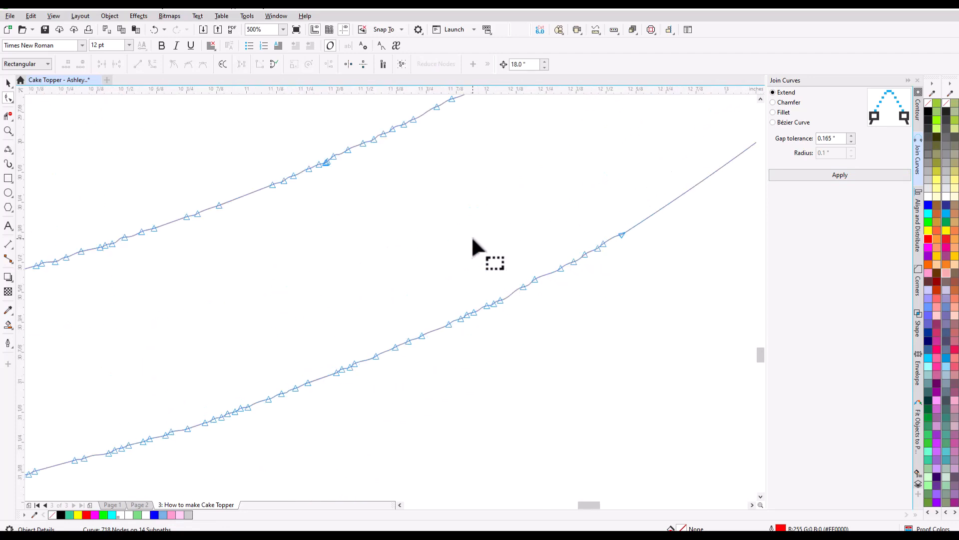
scroll(472, 235, up, 2)
scroll(465, 215, up, 5)
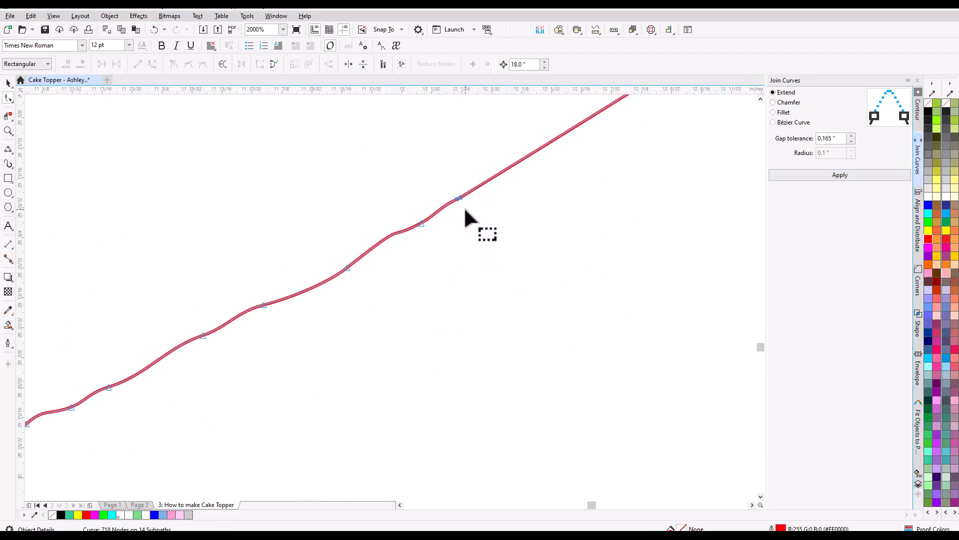
scroll(454, 173, up, 5)
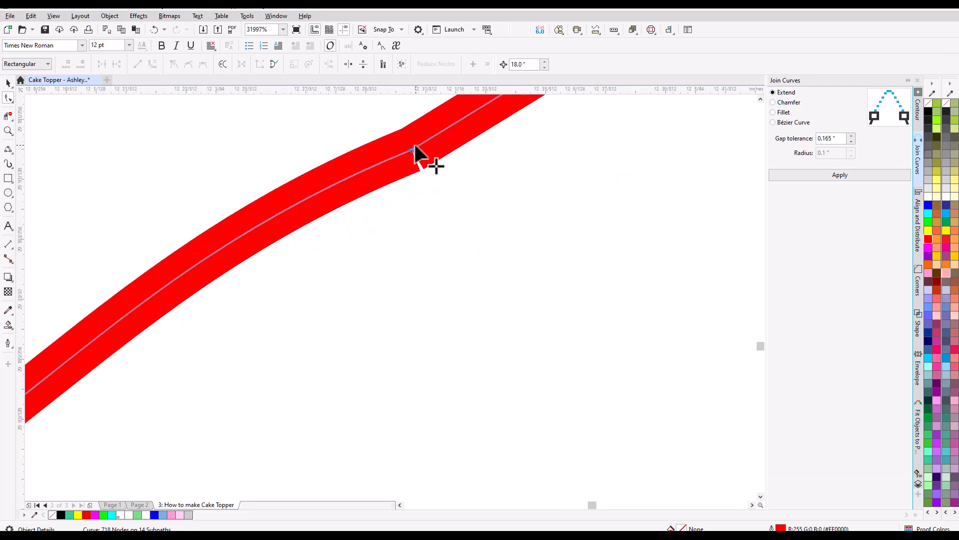
drag(387, 129, 445, 201)
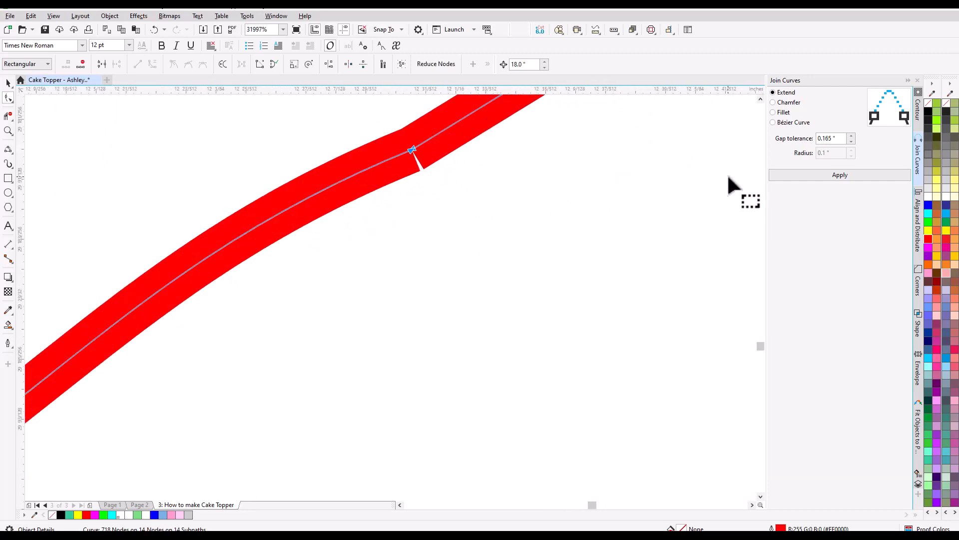
click(818, 175)
Join the two open end nodes on the lower part of the outer heart outline using Extend with 0.165" gap tolerance.
scroll(551, 189, down, 4)
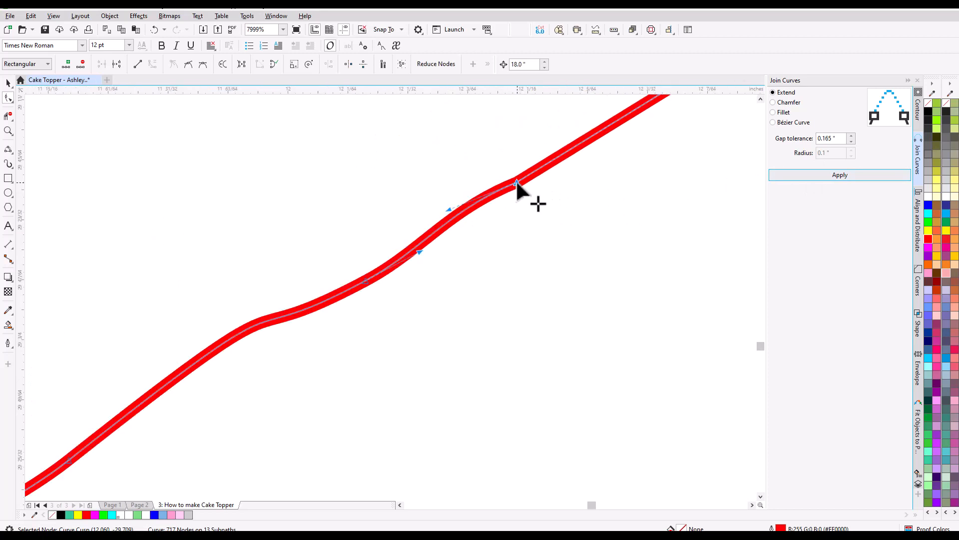
scroll(516, 179, down, 2)
scroll(446, 250, up, 1)
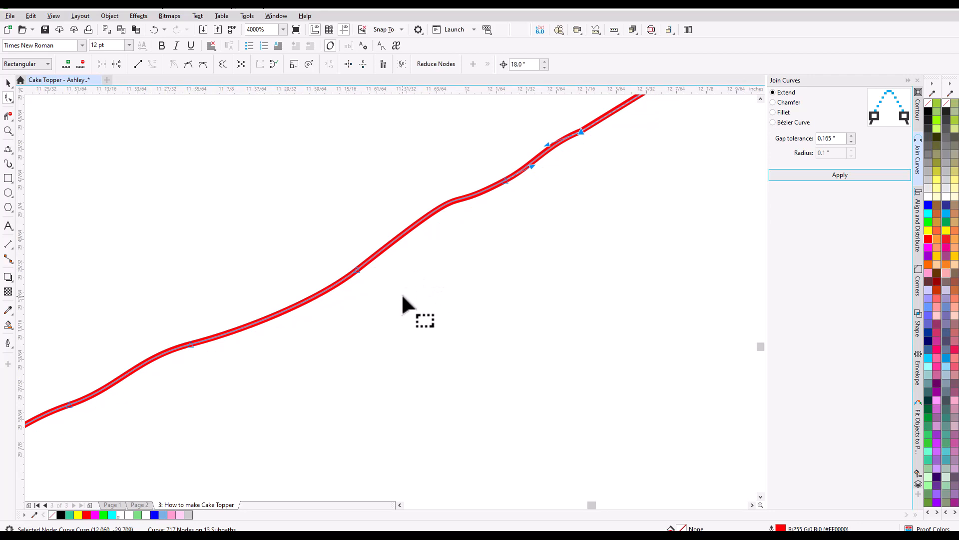
scroll(403, 295, down, 1)
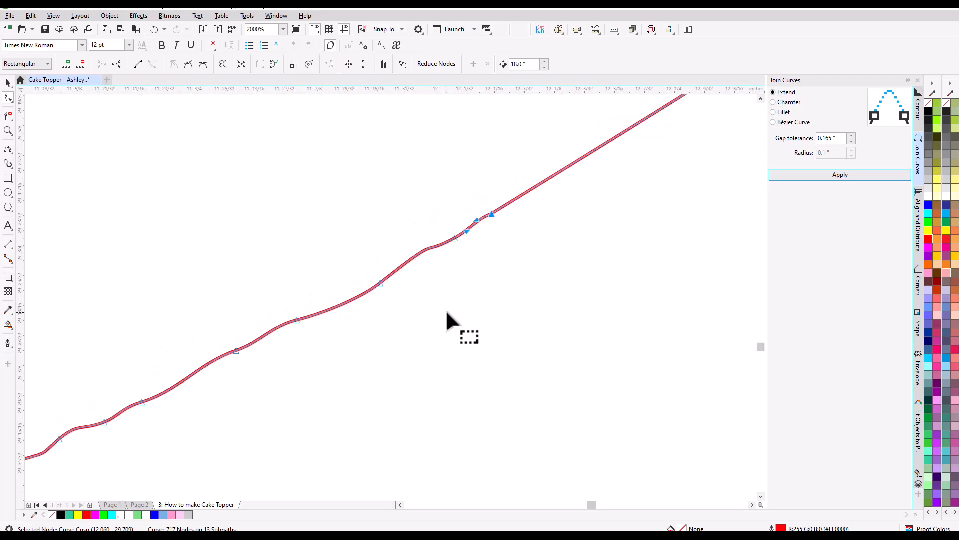
drag(446, 315, 634, 250)
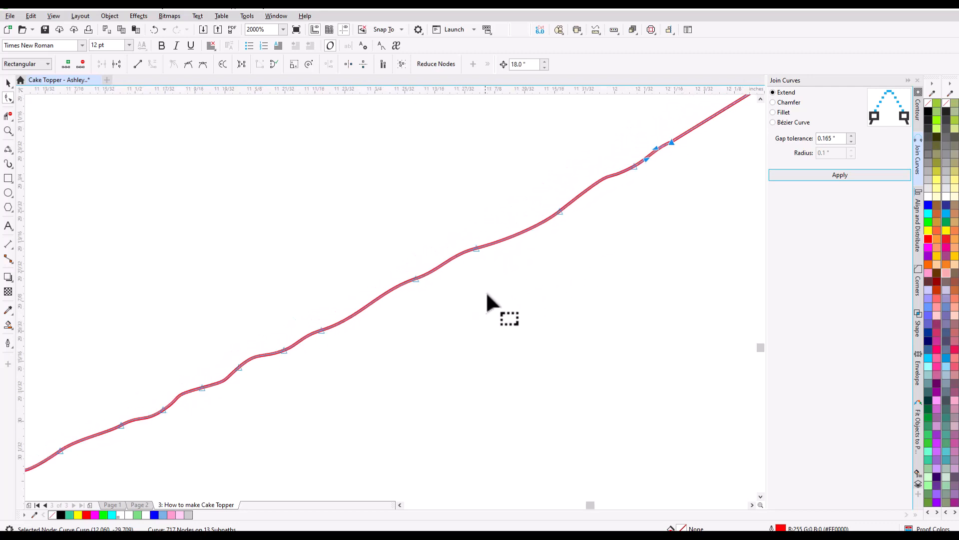
drag(411, 361, 638, 230)
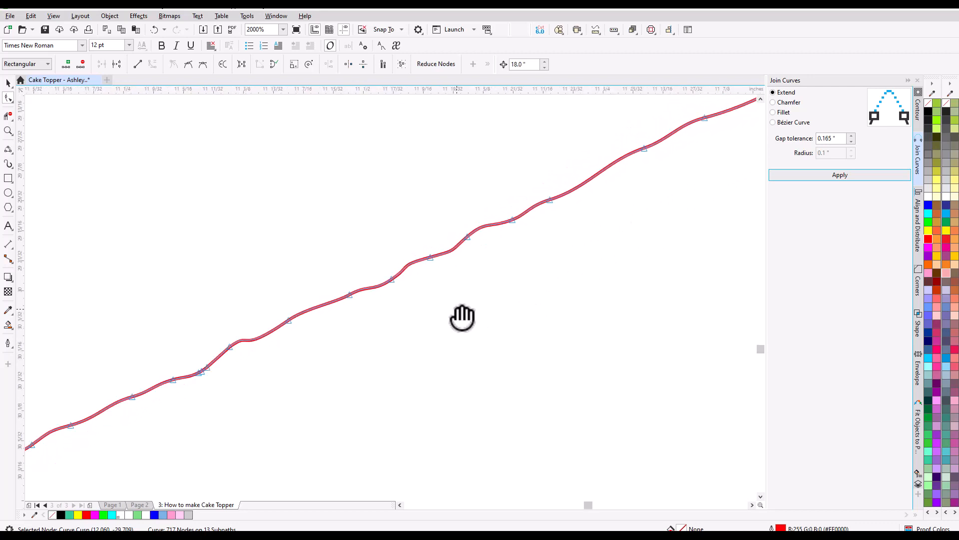
scroll(651, 223, down, 7)
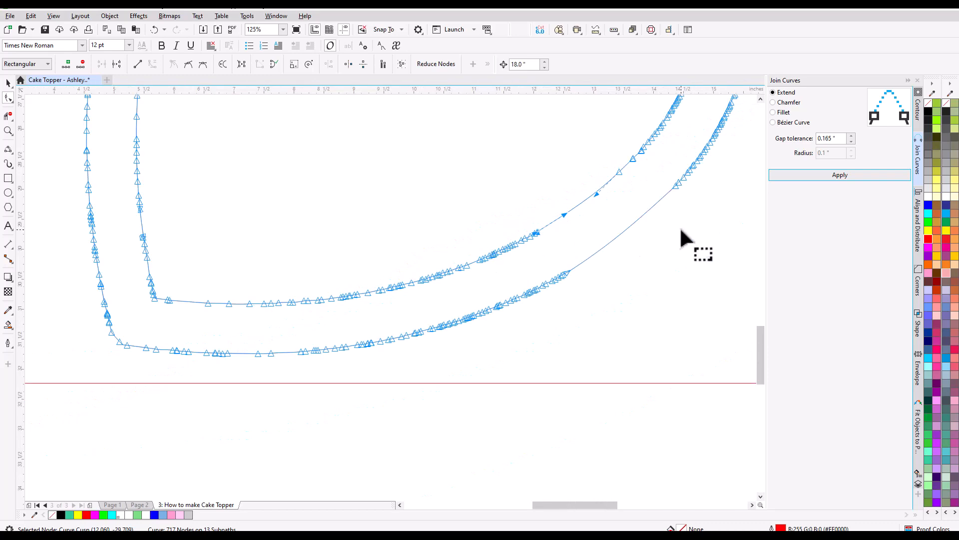
scroll(543, 232, up, 1)
scroll(560, 256, down, 1)
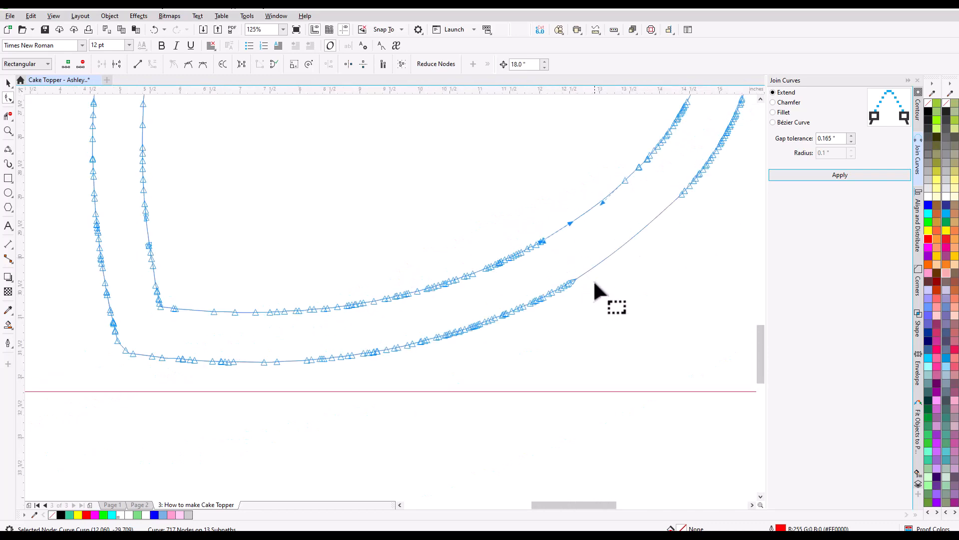
scroll(595, 283, up, 10)
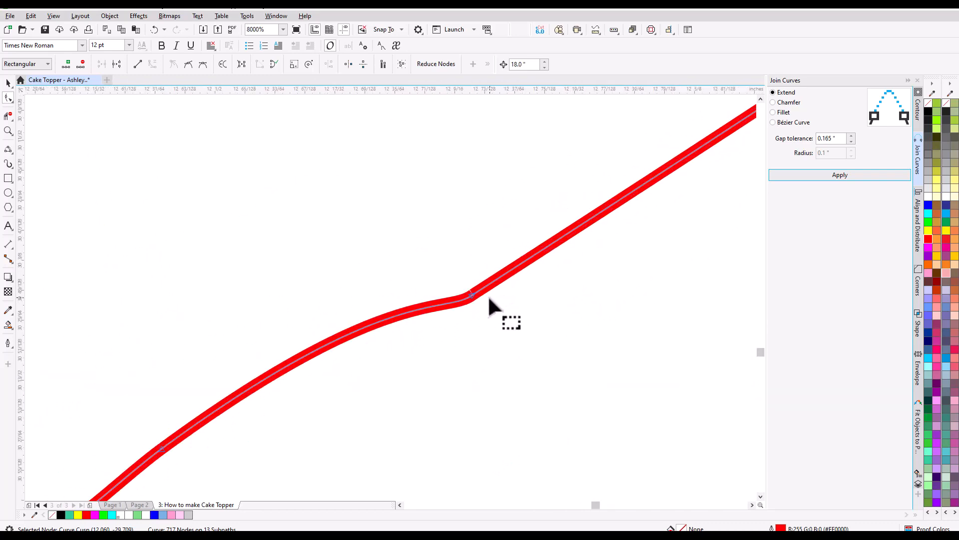
drag(449, 278, 496, 323)
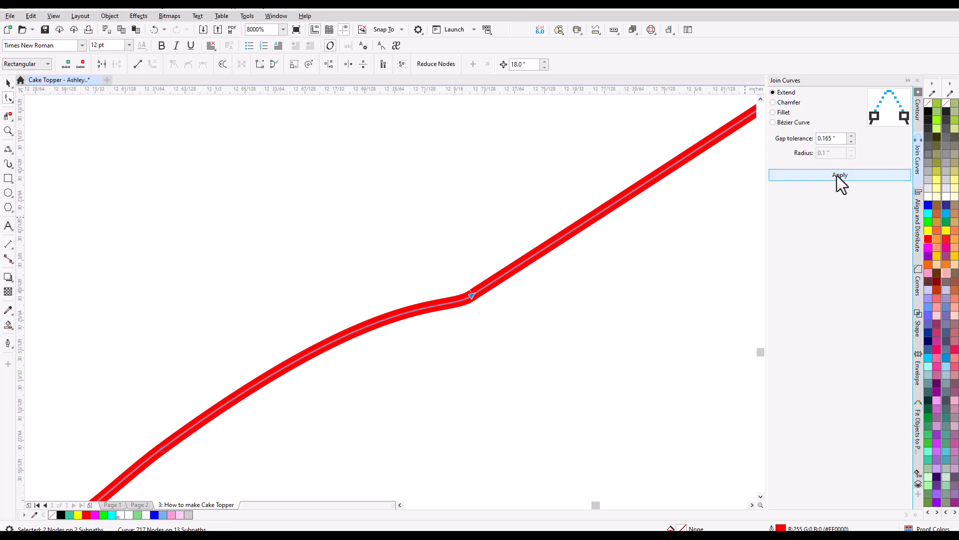
click(839, 175)
Inspect the outer heart outline from the joined node up along its lower-right side for remaining gaps and surplus nodes.
drag(586, 278, 407, 377)
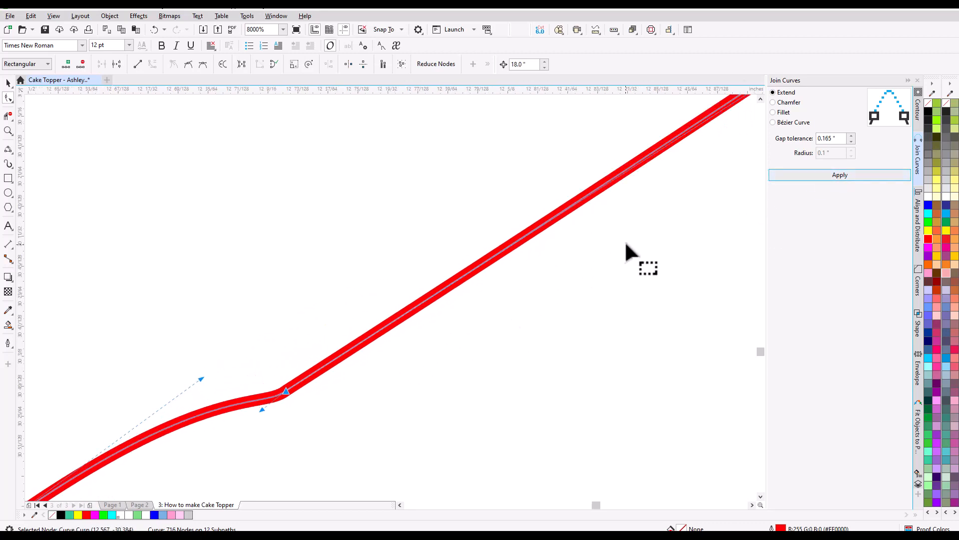
drag(627, 243, 388, 397)
drag(601, 244, 439, 356)
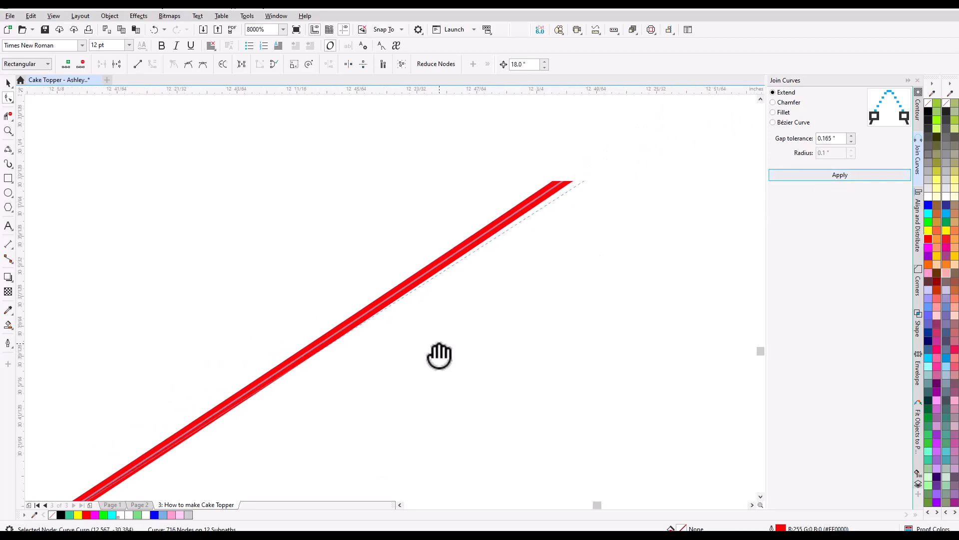
drag(579, 263, 434, 365)
drag(627, 230, 483, 321)
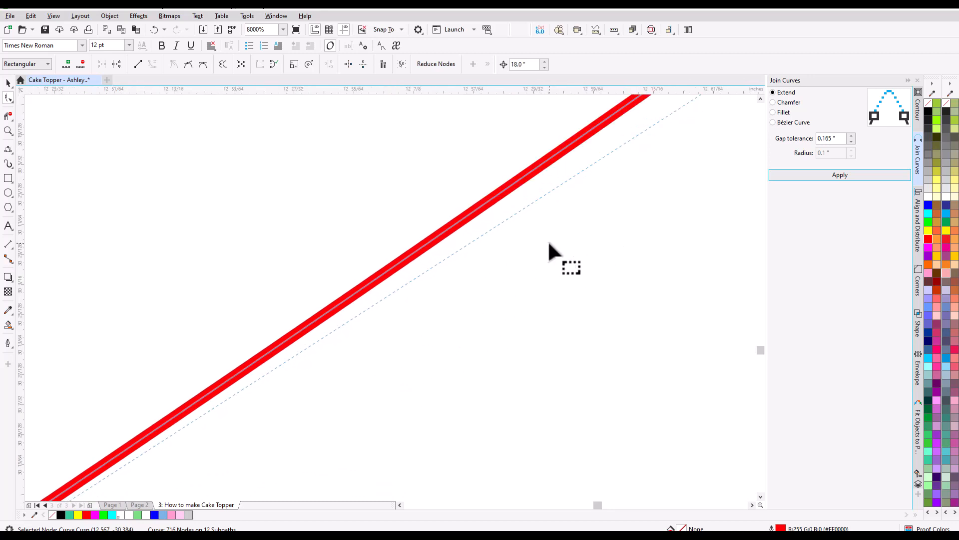
drag(548, 240, 417, 340)
scroll(496, 280, down, 3)
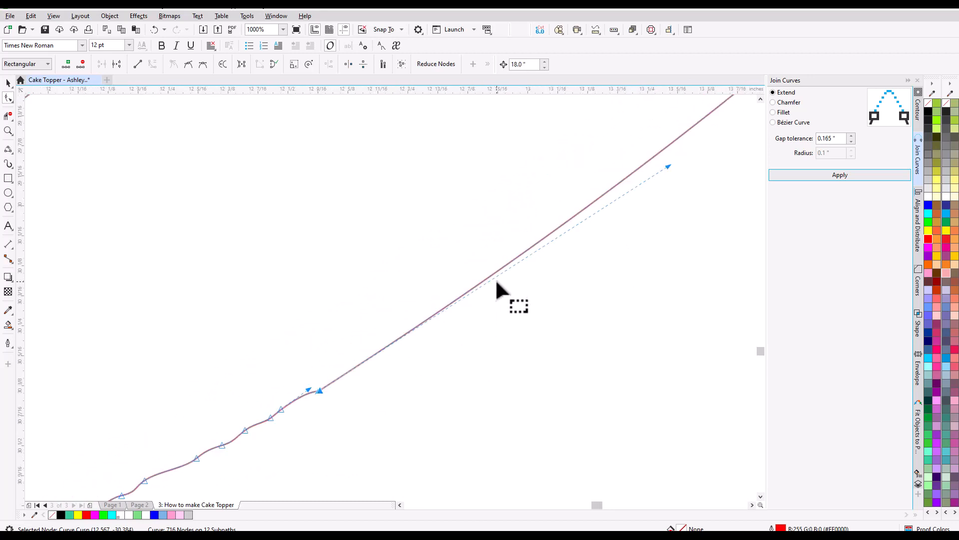
scroll(712, 196, down, 1)
click(713, 194)
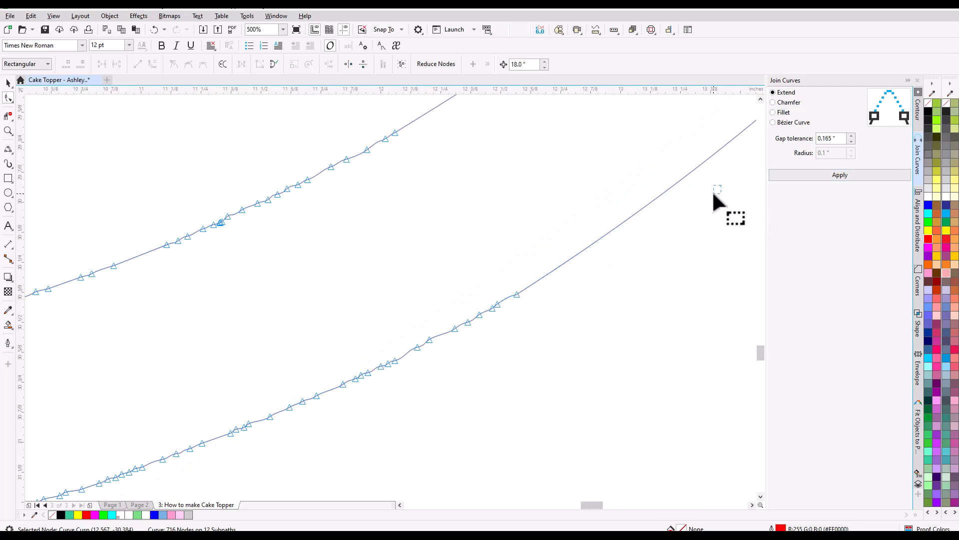
drag(710, 174, 480, 321)
drag(639, 184, 474, 353)
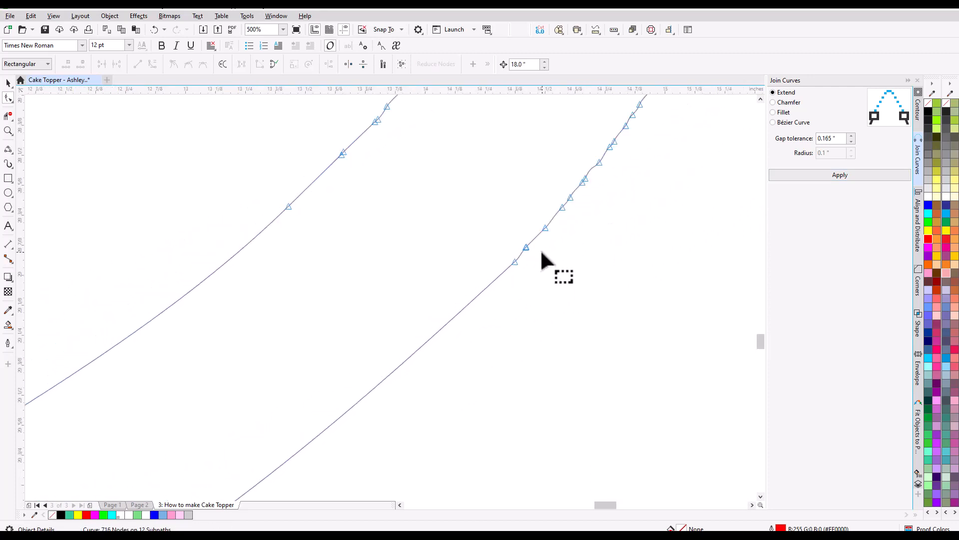
scroll(526, 247, up, 3)
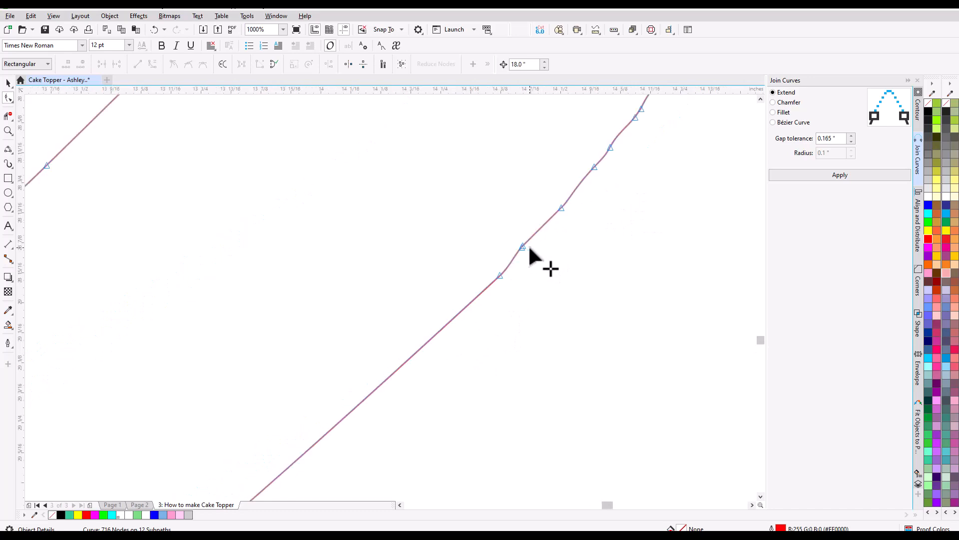
Close further gaps and delete surplus nodes along the bottom and left side of the heart outlines.
scroll(518, 235, down, 3)
scroll(355, 327, down, 5)
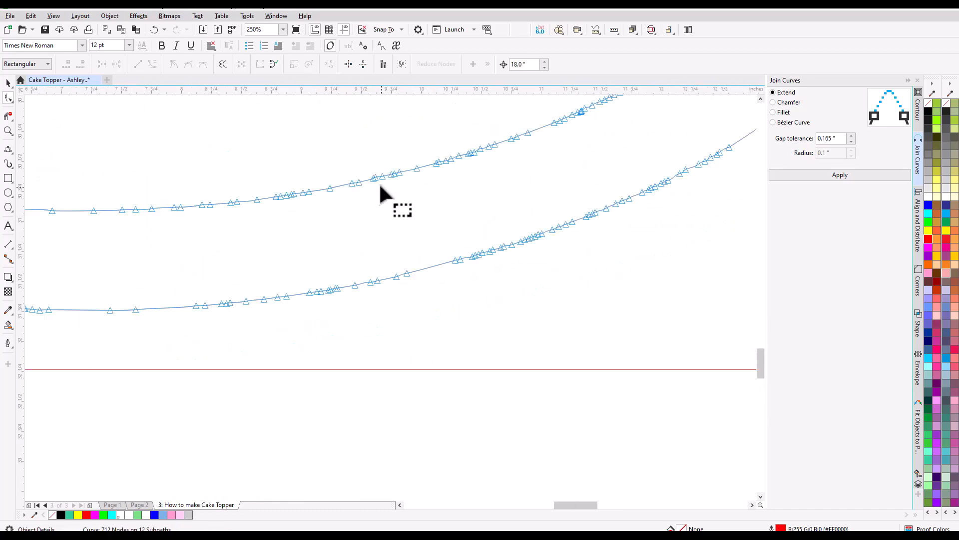
drag(180, 174, 445, 435)
scroll(391, 368, up, 7)
scroll(340, 306, down, 9)
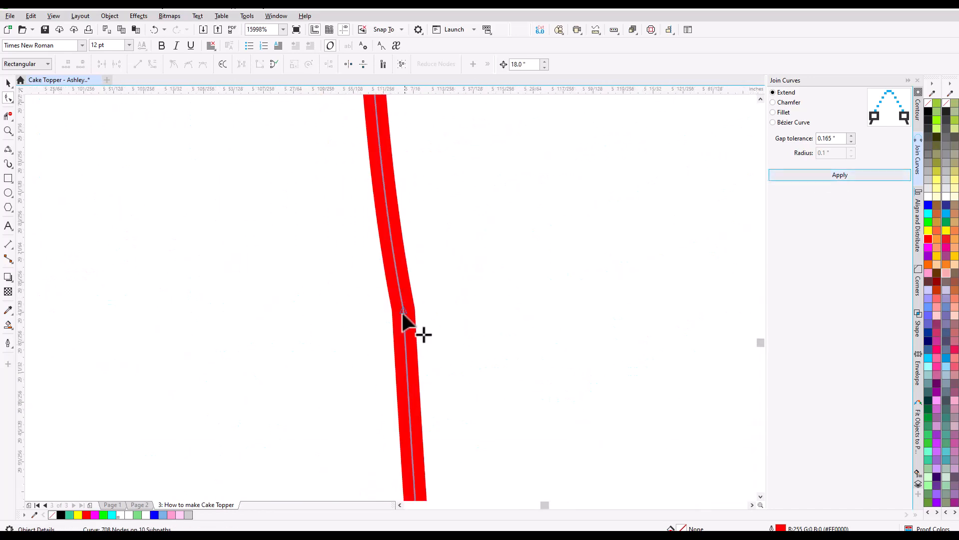
scroll(374, 267, down, 4)
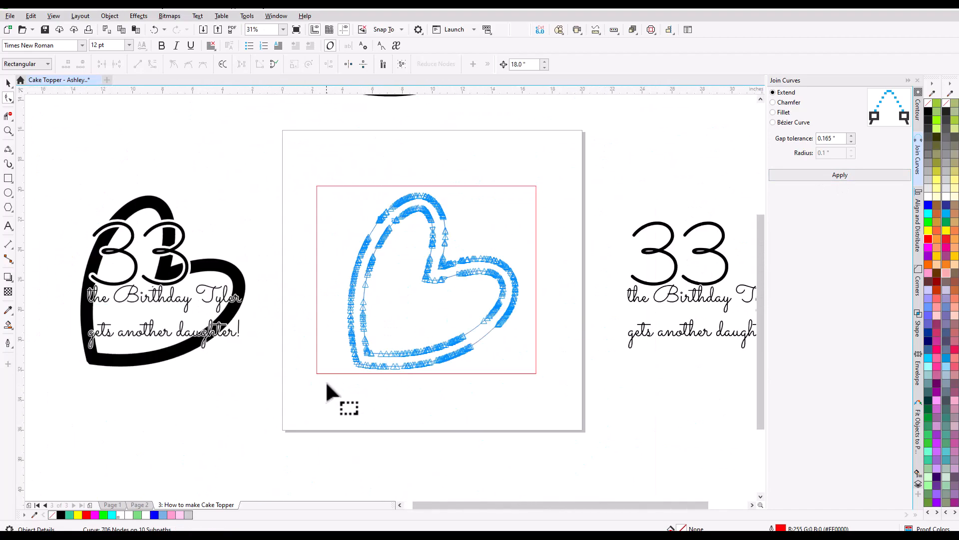
Try Smart Fill in black on the bottom of the heart band, and undo the fill.
click(8, 325)
click(390, 358)
key(ctrl+z)
Join the remaining open end nodes on the heart outlines, including the upper-left side, using Extend with 0.165" gap tolerance.
click(8, 98)
scroll(350, 249, up, 1)
scroll(414, 190, up, 4)
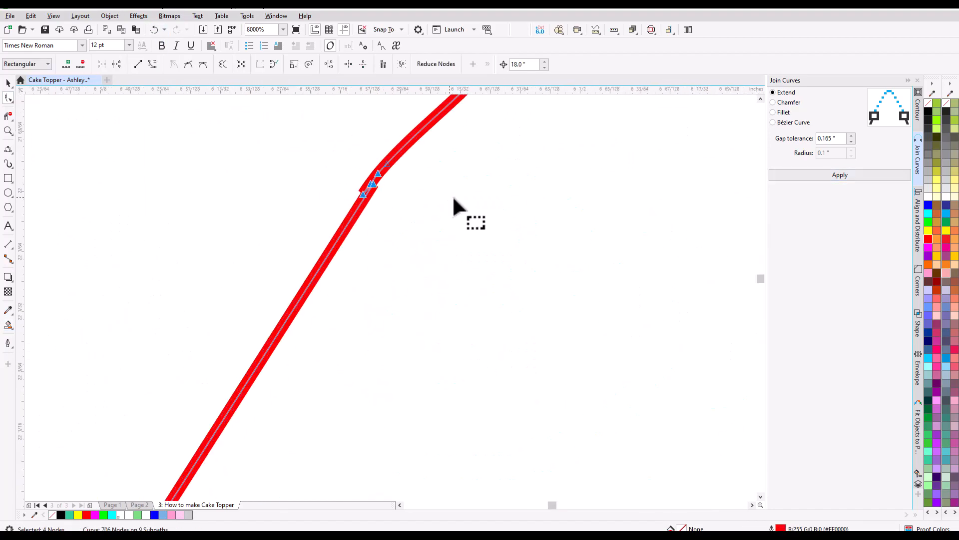
scroll(452, 195, down, 3)
scroll(423, 246, up, 4)
scroll(430, 200, down, 5)
scroll(541, 113, up, 1)
mouse_move(439, 181)
mouse_down()
mouse_move(416, 201)
mouse_move(471, 144)
mouse_up()
scroll(541, 111, up, 3)
click(819, 176)
scroll(425, 163, up, 2)
click(824, 176)
Smart Fill the closed heart band in black with no outline.
scroll(480, 200, down, 5)
click(8, 325)
click(383, 326)
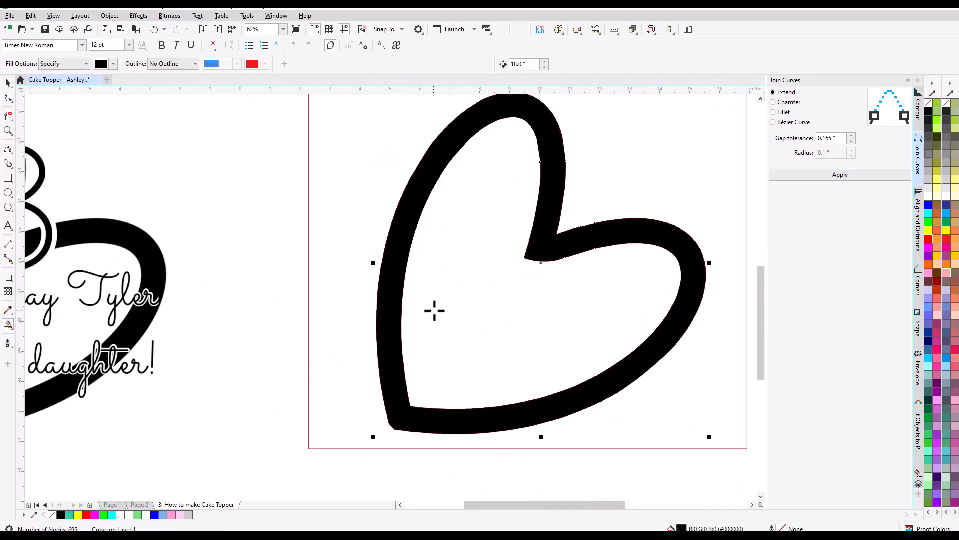
scroll(435, 310, down, 1)
scroll(536, 245, up, 1)
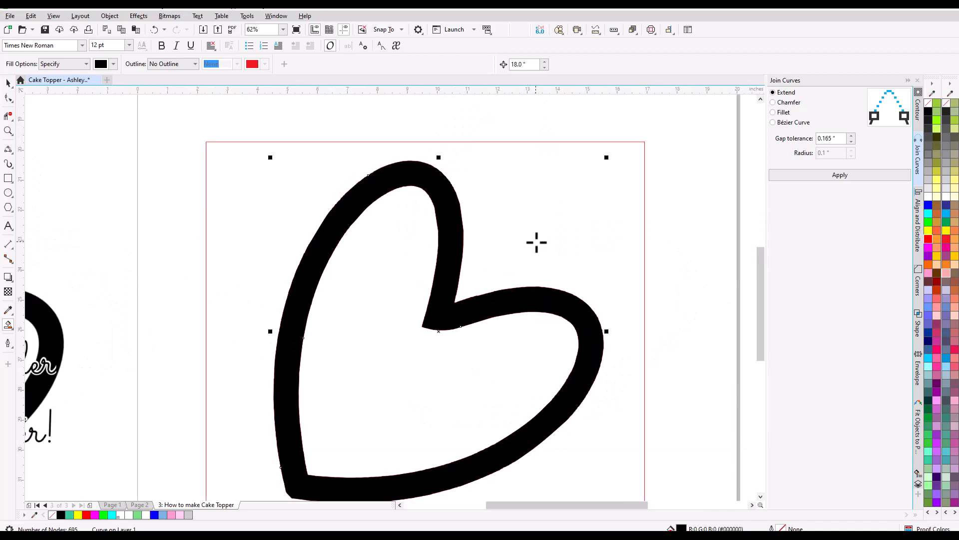
Nudge the filled black heart two 18.0" steps to the right, past the separate text.
scroll(536, 242, down, 1)
scroll(487, 247, down, 1)
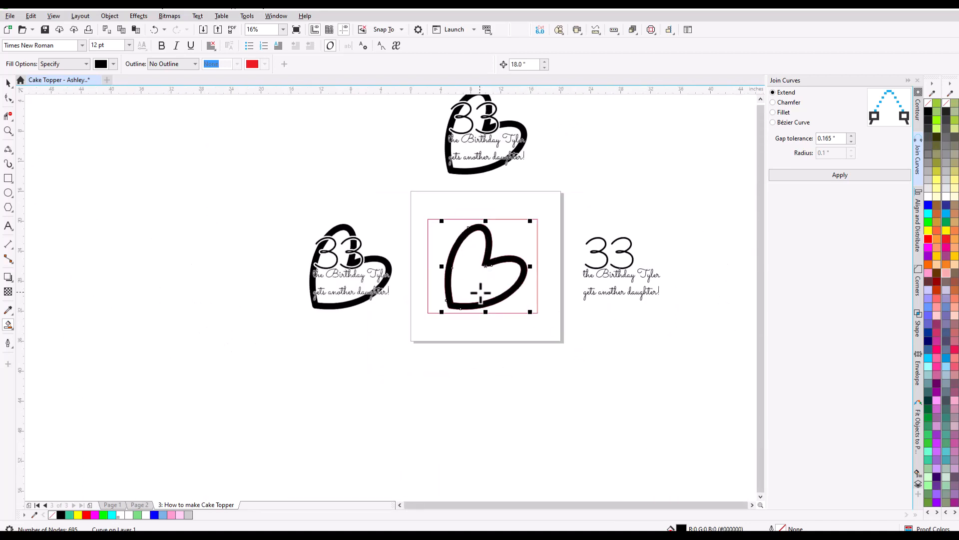
key(Right)
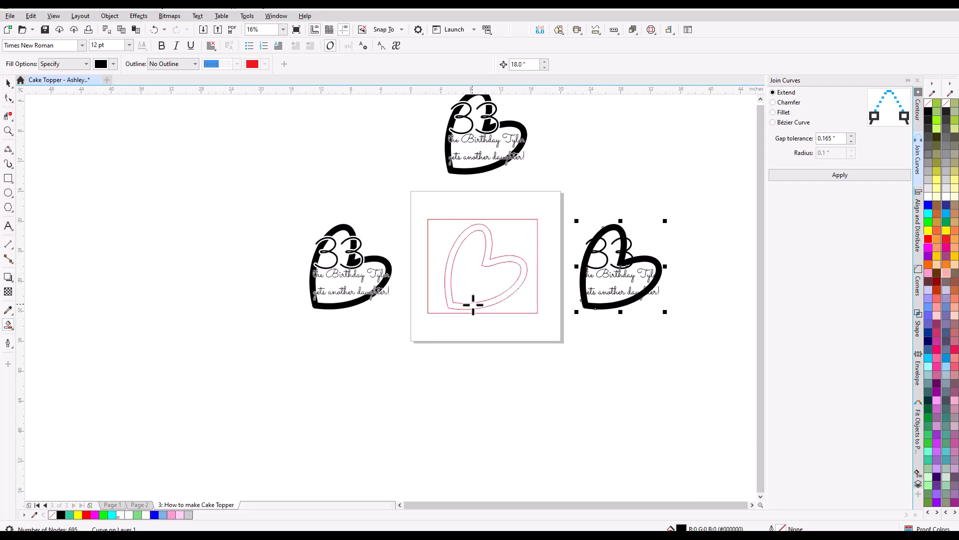
key(Right)
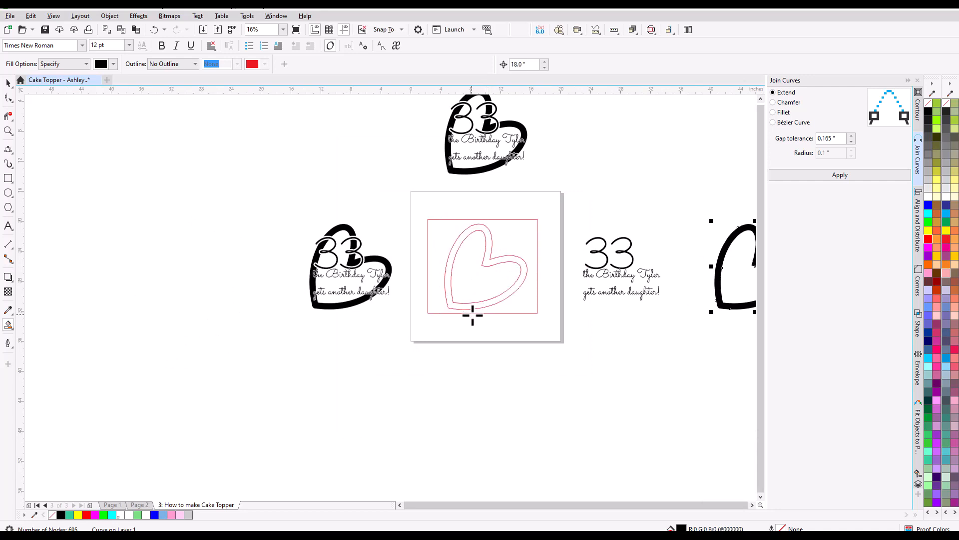
scroll(472, 316, down, 1)
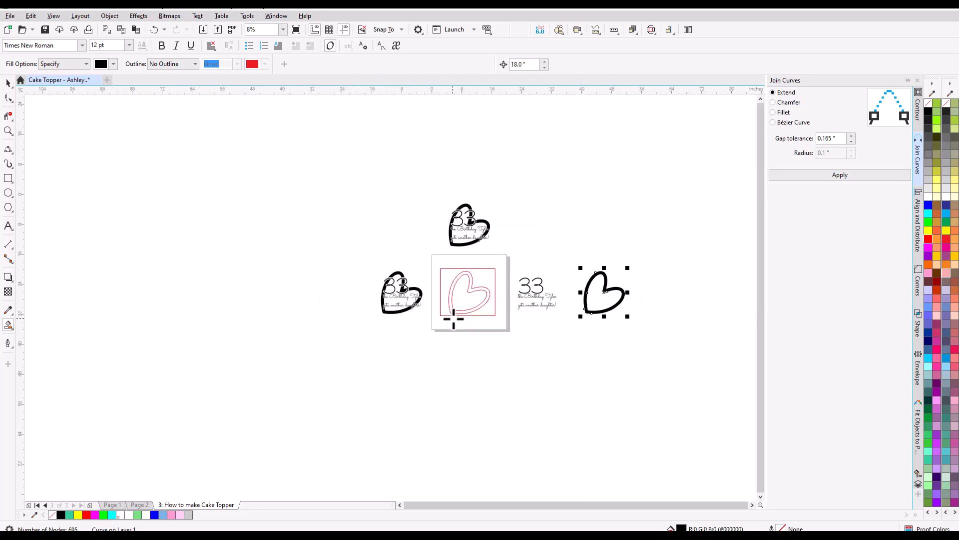
scroll(555, 303, up, 2)
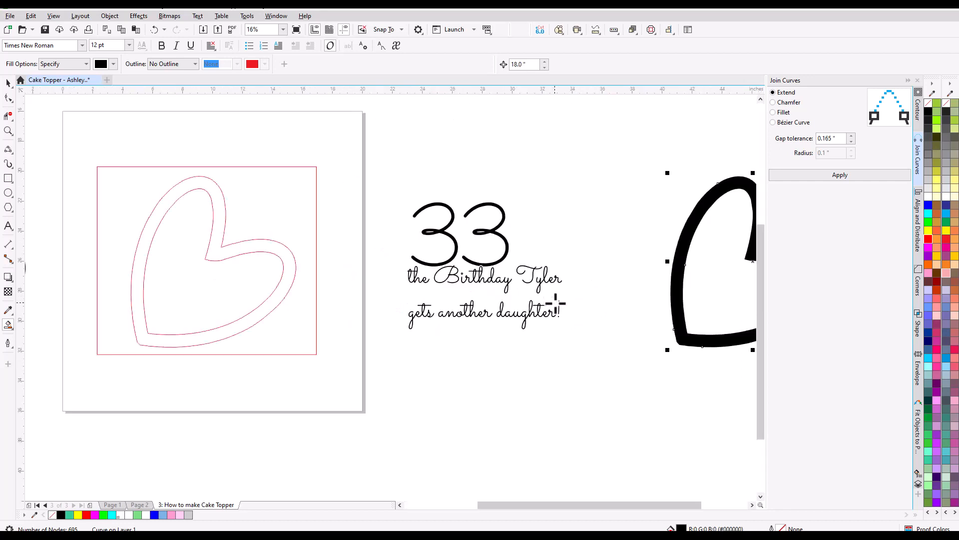
scroll(555, 303, down, 1)
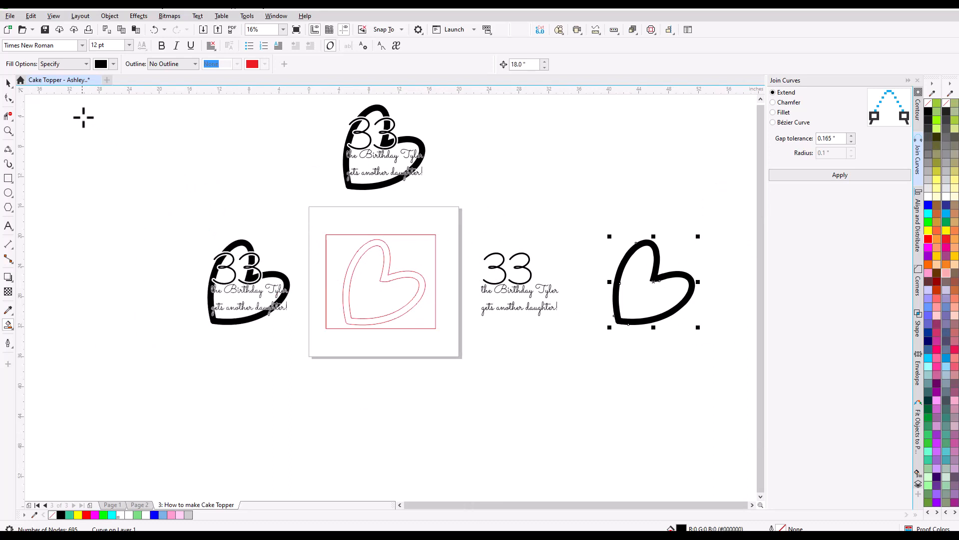
Unlock the red rectangle around the traced heart and nudge it with the heart outlines two 18.0" steps left, off the page.
click(7, 85)
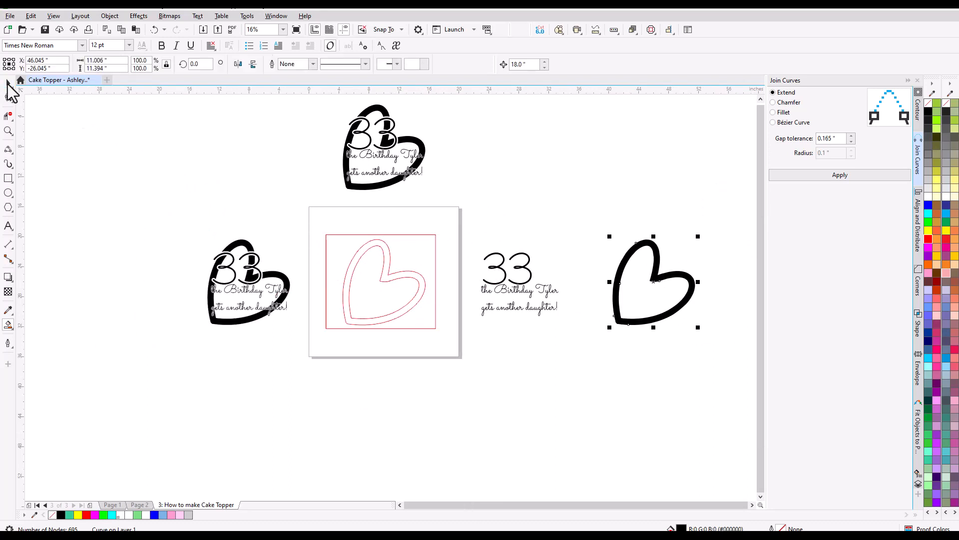
click(349, 232)
right_click(351, 234)
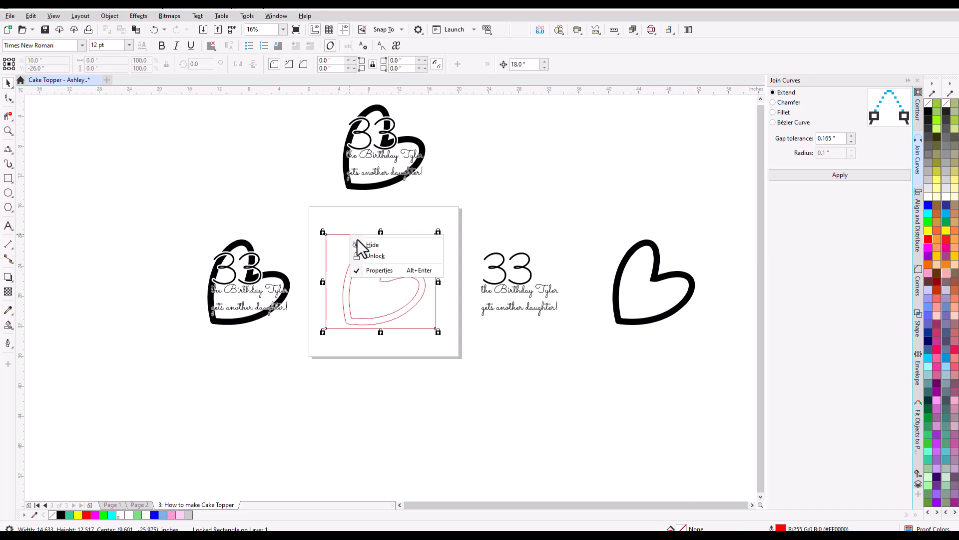
click(368, 253)
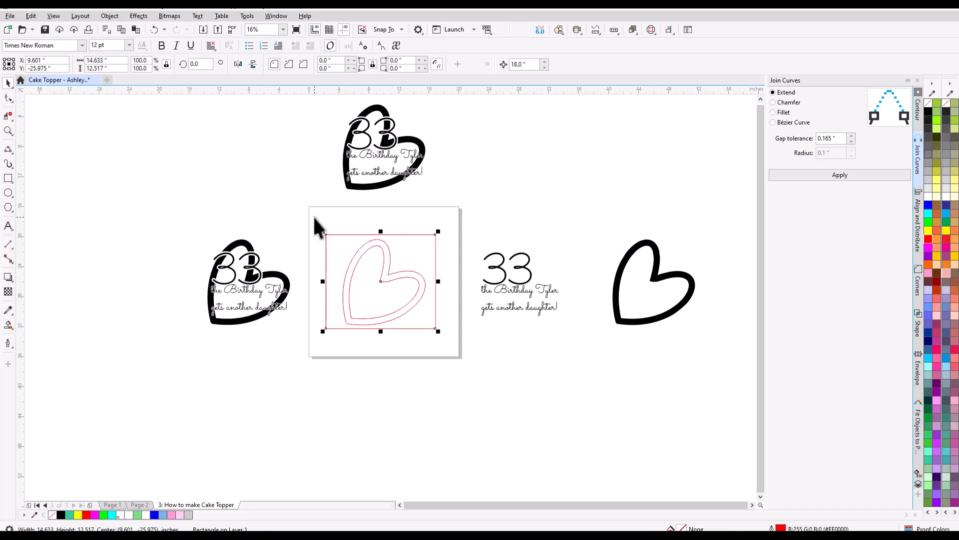
drag(314, 216, 449, 342)
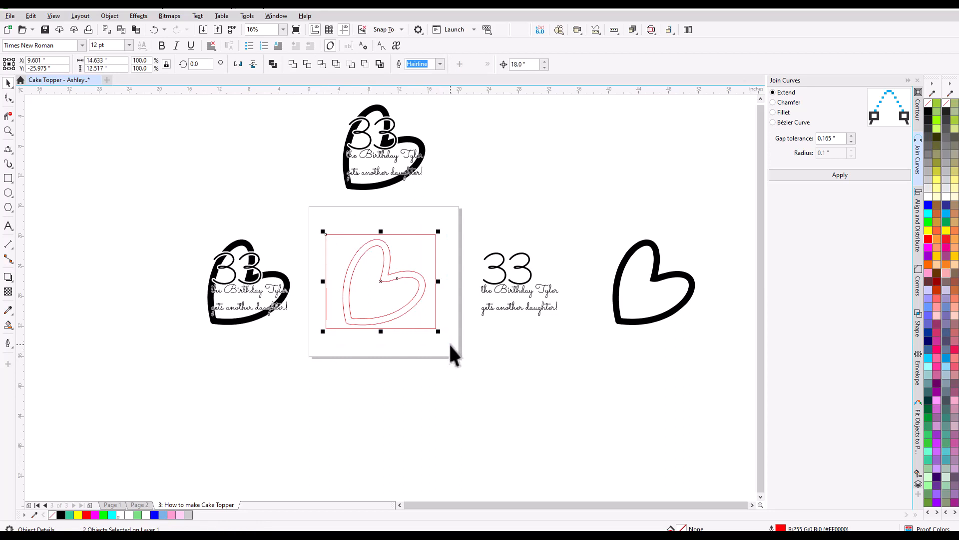
key(Left)
Nudge the filled black heart two 18.0" steps to the left, onto the empty page.
key(Left)
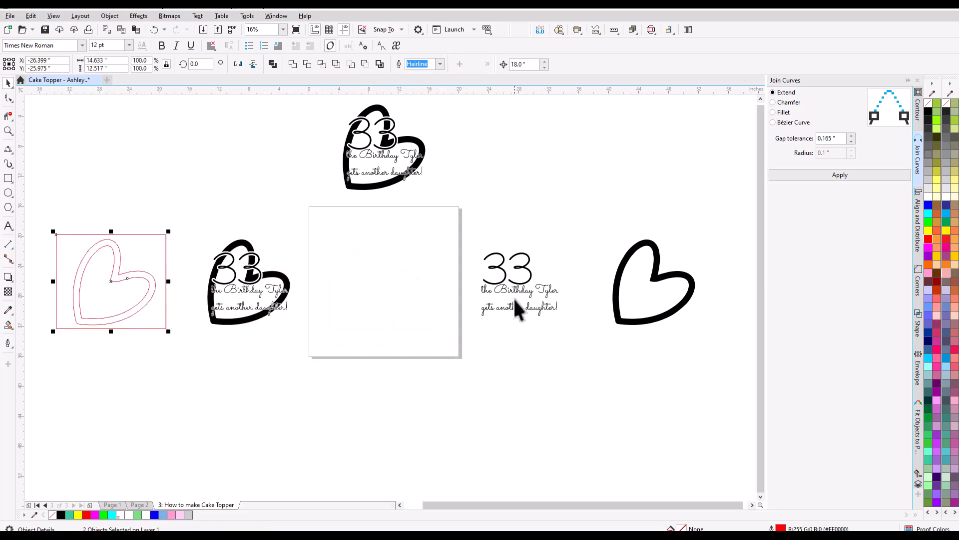
click(621, 278)
key(Left)
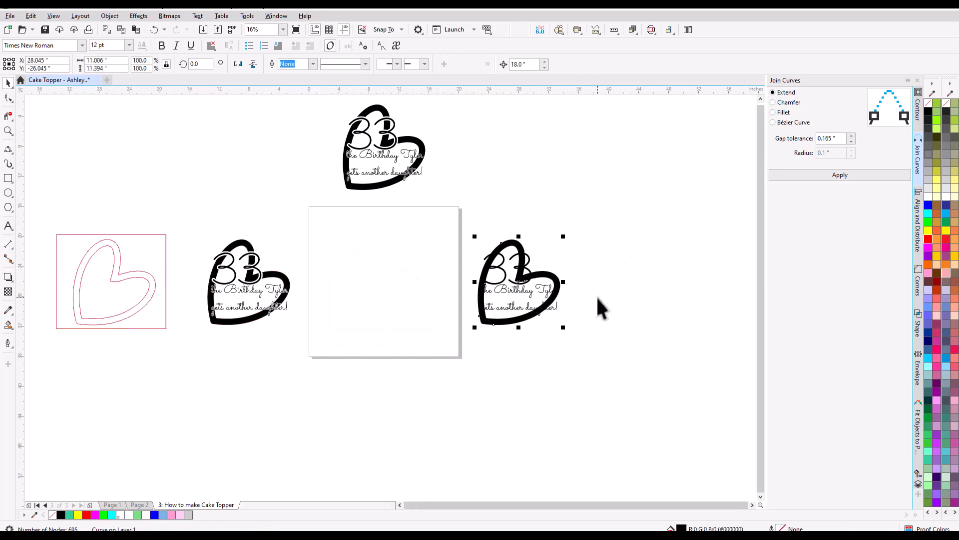
key(Left)
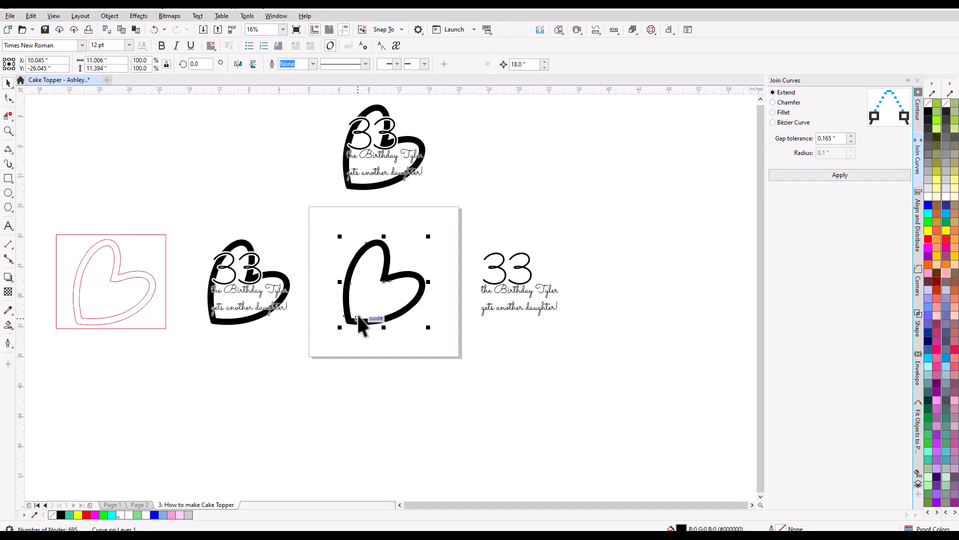
Give the black heart on the page a red hairline outline and remove its fill.
scroll(358, 314, up, 2)
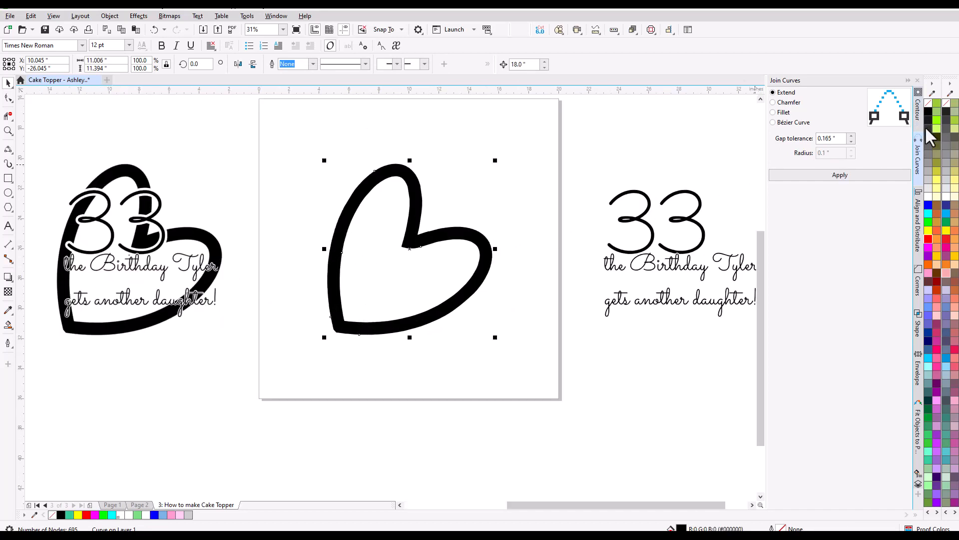
right_click(928, 238)
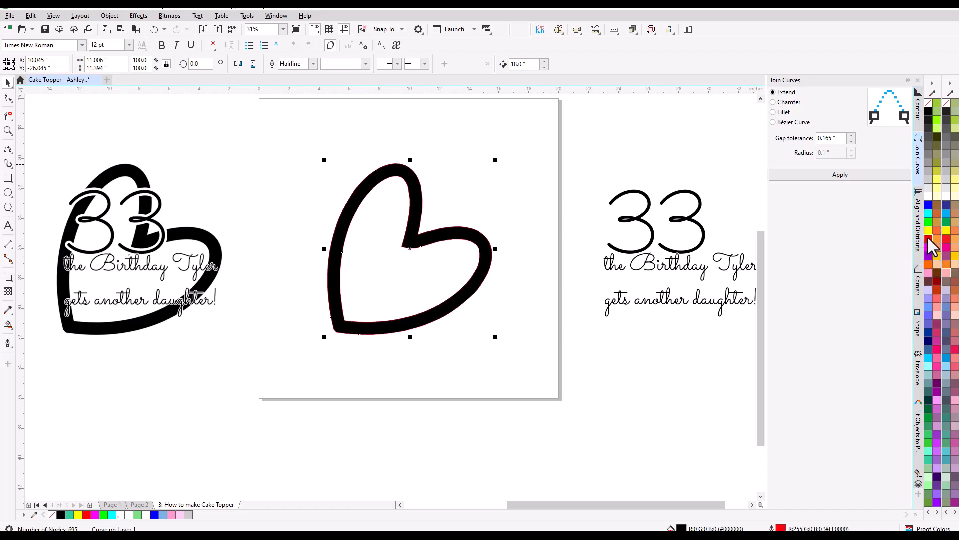
click(927, 103)
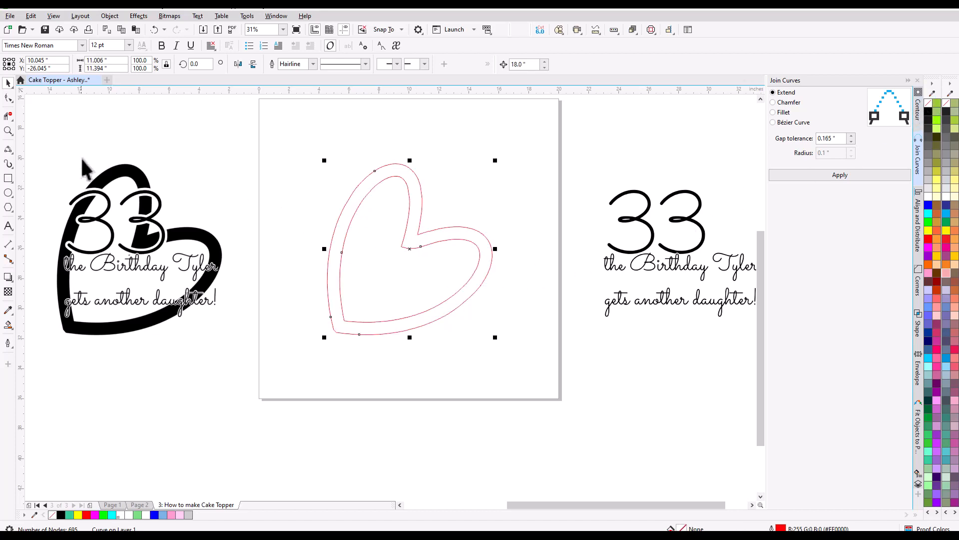
Activate the Smooth tool for the heart outline and set its nib size to 0.5".
click(8, 98)
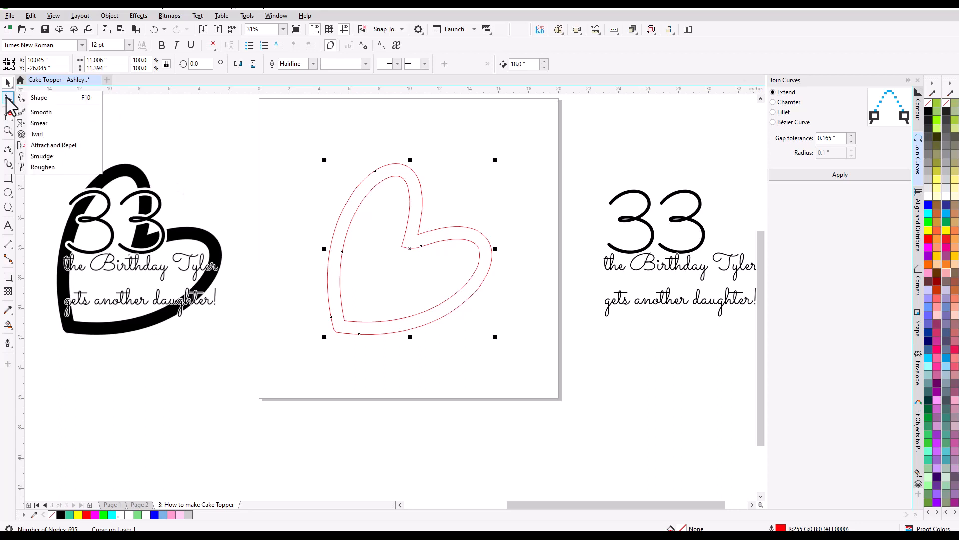
click(40, 113)
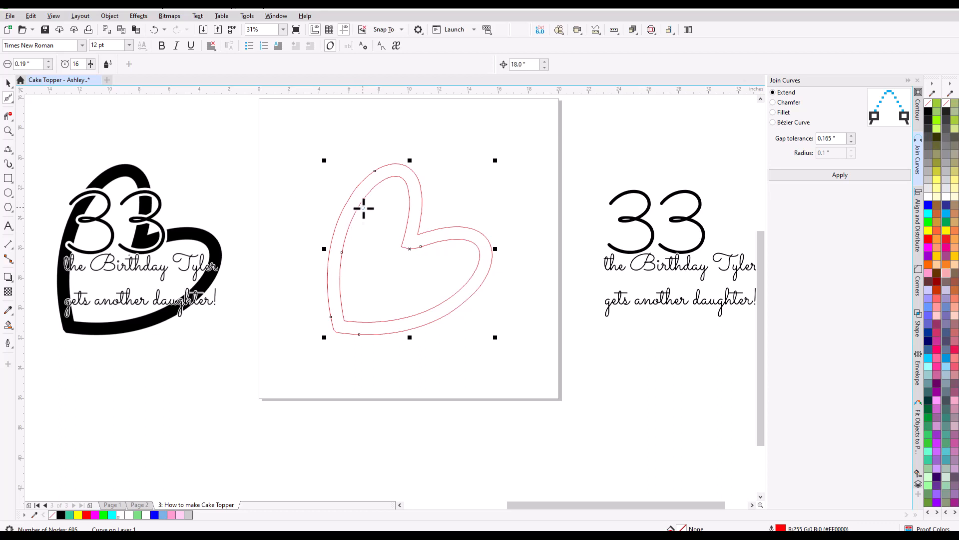
scroll(332, 193, up, 5)
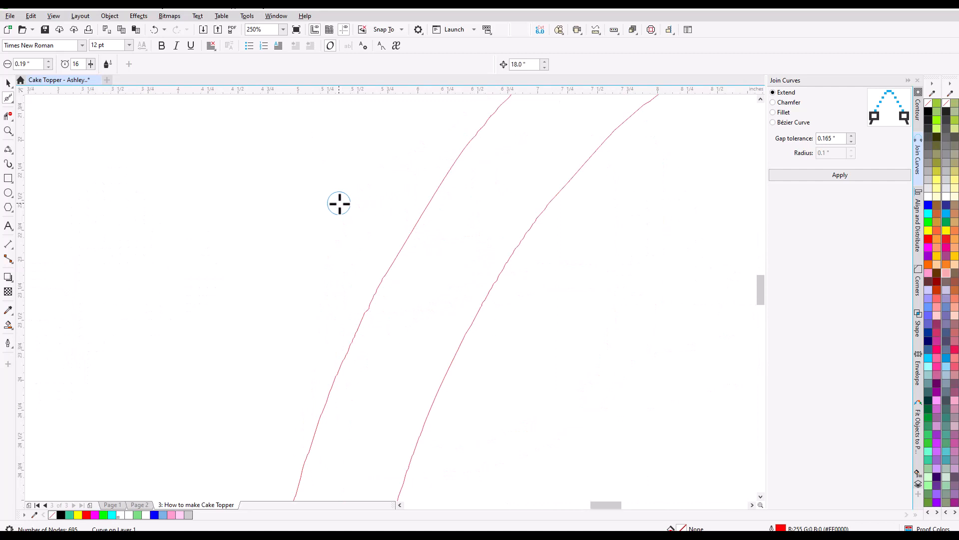
scroll(339, 203, down, 2)
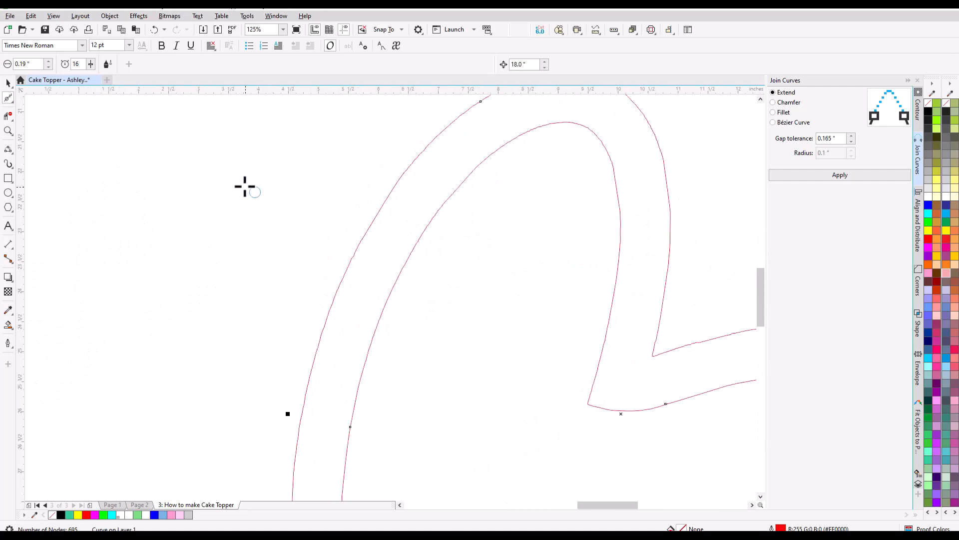
click(48, 61)
click(49, 61)
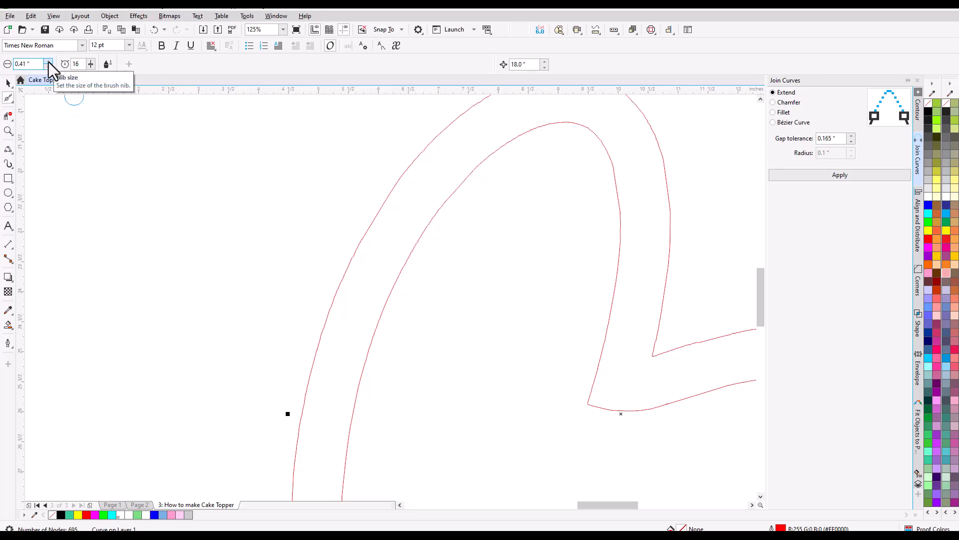
click(49, 62)
click(49, 62)
click(49, 62)
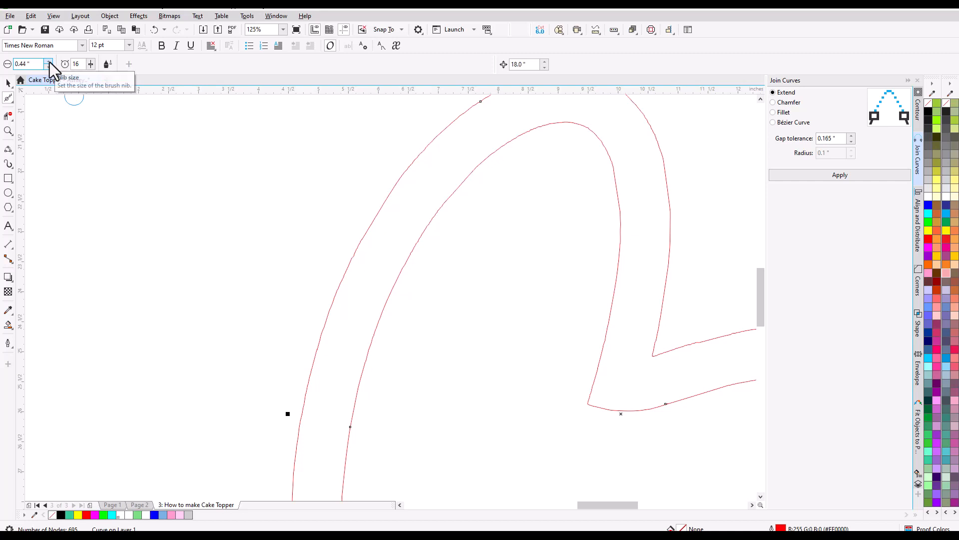
click(49, 62)
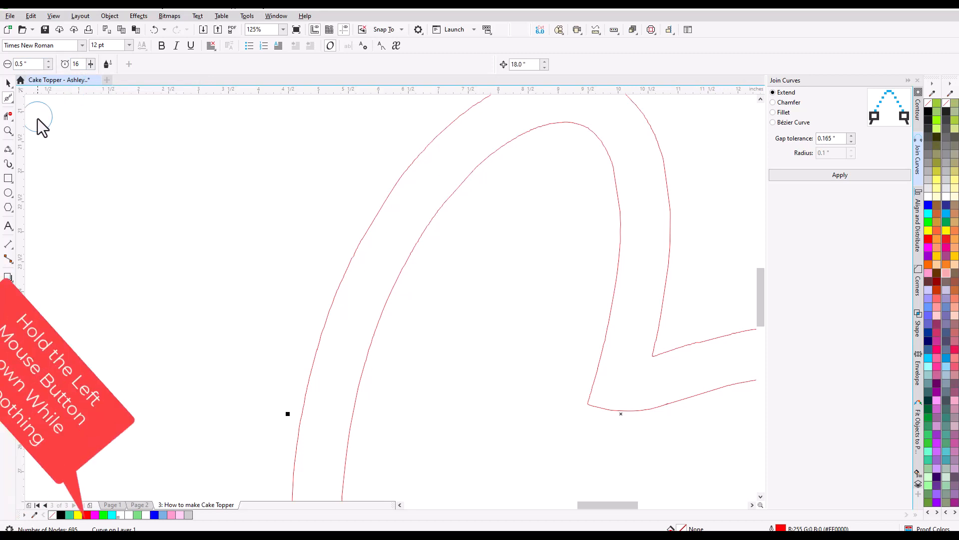
Smooth the outline of the heart's upper-left lobe, from its left side up over the top.
scroll(166, 262, down, 2)
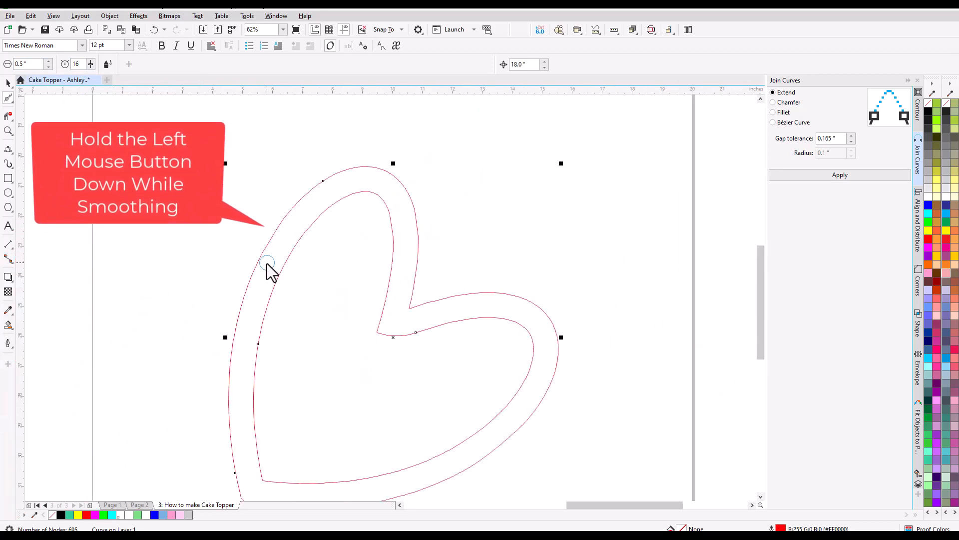
drag(260, 257, 295, 202)
drag(352, 166, 351, 164)
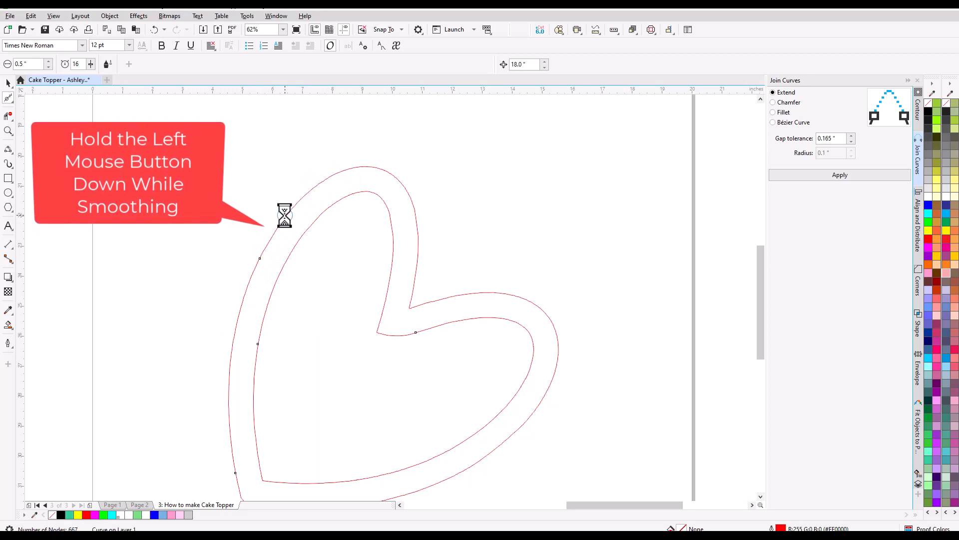
scroll(283, 217, up, 5)
mouse_move(283, 218)
mouse_down()
mouse_move(320, 178)
mouse_move(290, 219)
mouse_move(346, 171)
mouse_up()
scroll(347, 171, down, 1)
mouse_move(419, 264)
mouse_down()
mouse_move(300, 363)
mouse_move(358, 331)
mouse_move(428, 221)
mouse_move(317, 382)
mouse_move(419, 236)
mouse_move(386, 280)
mouse_move(259, 349)
mouse_move(300, 265)
mouse_move(230, 377)
mouse_up()
scroll(322, 309, down, 1)
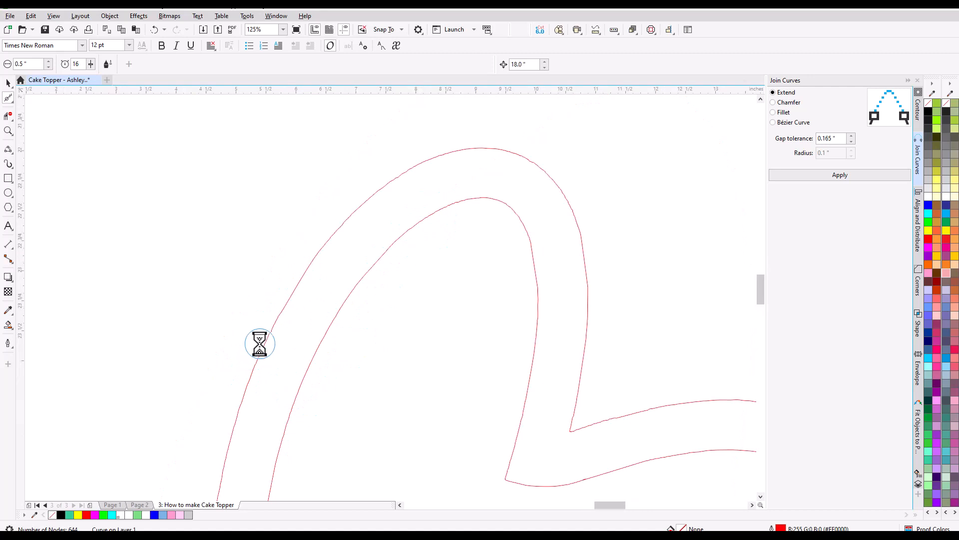
Smooth the remaining jagged spots along the left side of the heart outline at close range.
scroll(261, 339, up, 2)
mouse_move(263, 338)
mouse_down()
mouse_move(328, 249)
mouse_move(302, 297)
mouse_move(319, 261)
mouse_up()
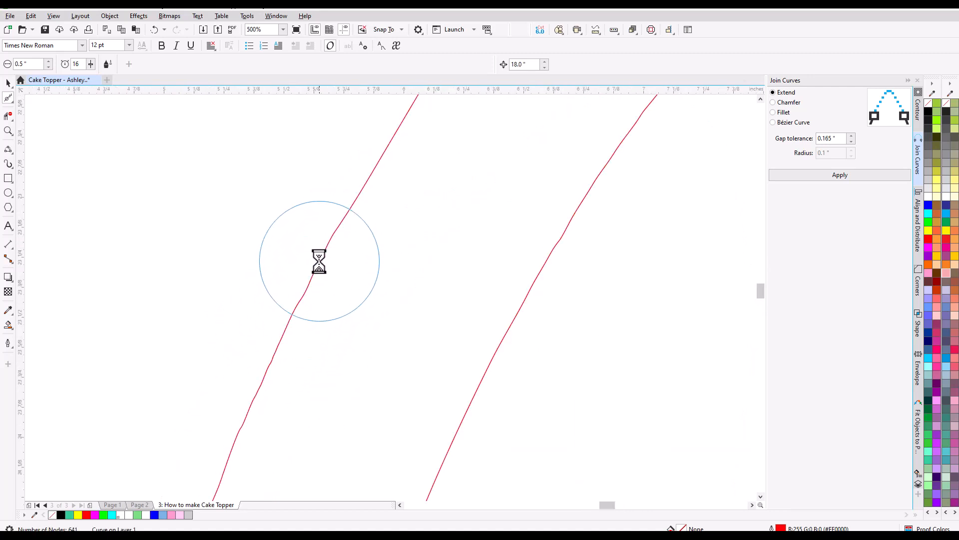
scroll(319, 257, down, 3)
scroll(297, 320, up, 2)
mouse_move(298, 322)
mouse_down()
mouse_move(300, 276)
mouse_move(327, 244)
mouse_up()
scroll(327, 245, down, 2)
scroll(338, 332, up, 2)
mouse_move(338, 332)
mouse_down()
mouse_move(338, 180)
mouse_move(319, 255)
mouse_move(322, 239)
mouse_up()
mouse_move(257, 114)
mouse_down()
mouse_move(204, 285)
mouse_move(225, 289)
mouse_move(235, 249)
mouse_move(216, 449)
mouse_move(188, 257)
mouse_up()
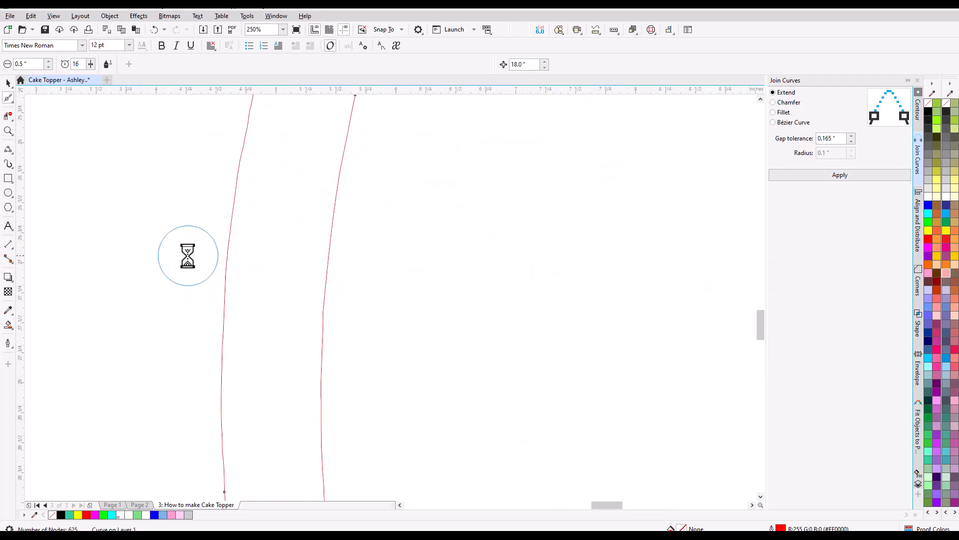
Smooth the heart's lower-left side, the inner and outer curves at its bottom point, and the adjoining bottom edge.
scroll(188, 255, down, 2)
mouse_move(196, 297)
mouse_down()
mouse_move(211, 405)
mouse_move(183, 284)
mouse_move(196, 368)
mouse_move(238, 410)
mouse_up()
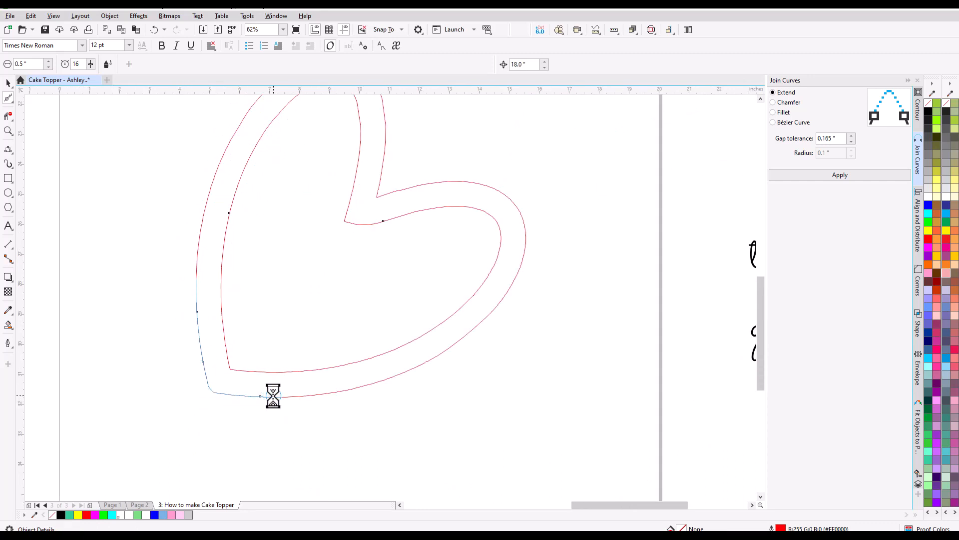
scroll(220, 388, up, 1)
scroll(217, 384, up, 2)
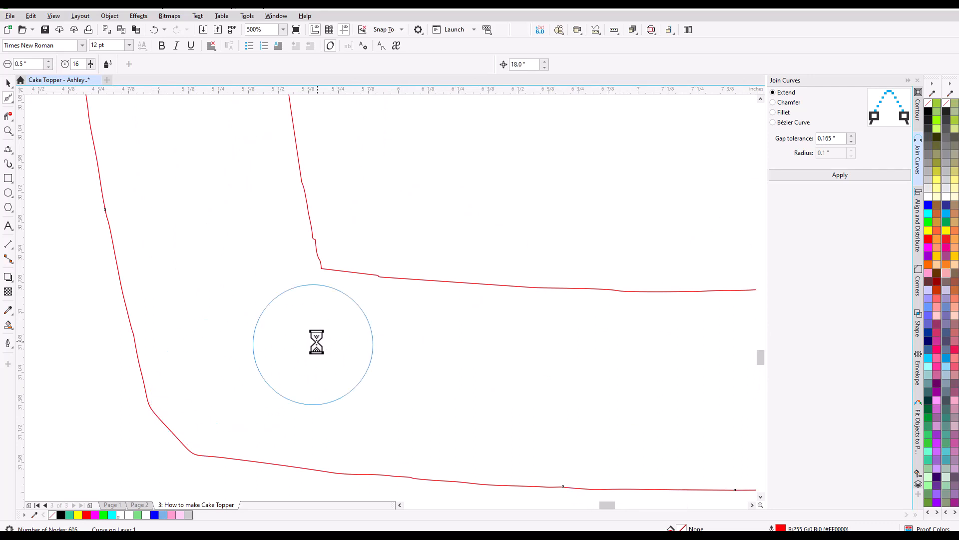
drag(314, 219, 338, 258)
scroll(335, 257, down, 1)
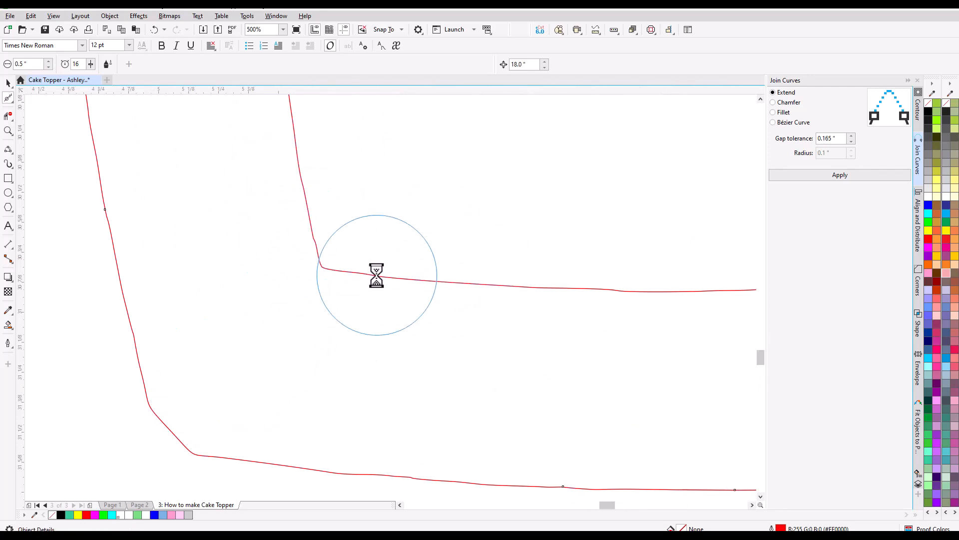
scroll(305, 221, down, 1)
scroll(347, 266, up, 1)
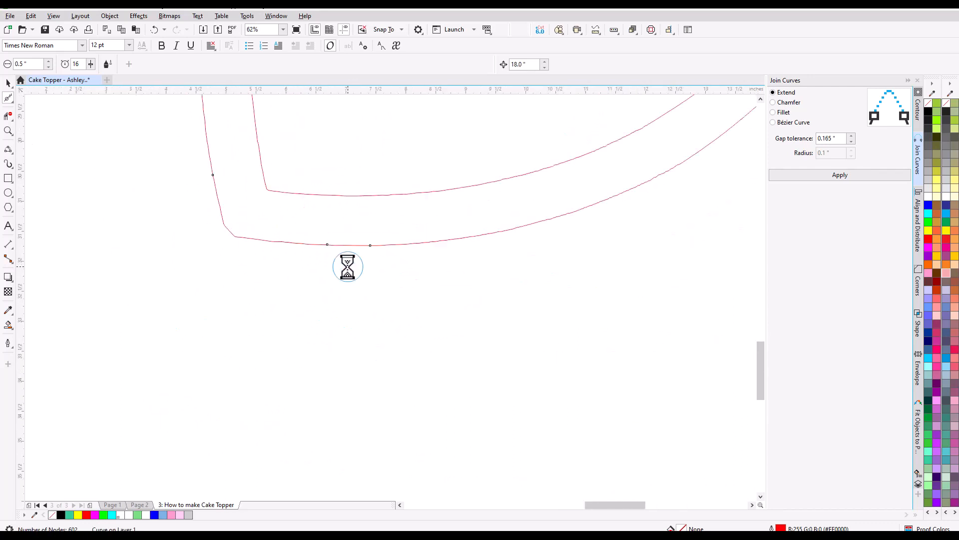
scroll(330, 247, up, 2)
drag(329, 246, 278, 213)
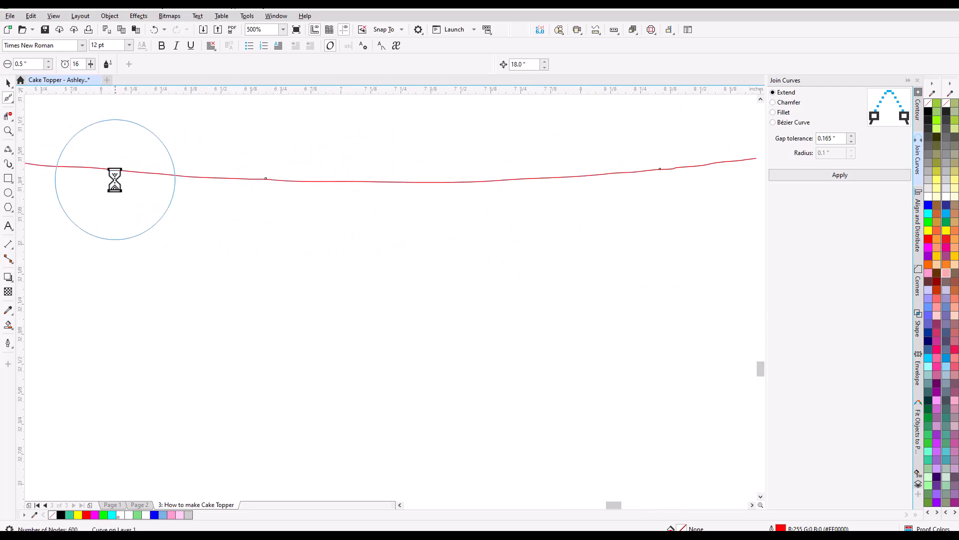
Smooth the heart's outer outline along the bottom edge and up its lower-right side.
scroll(115, 180, down, 3)
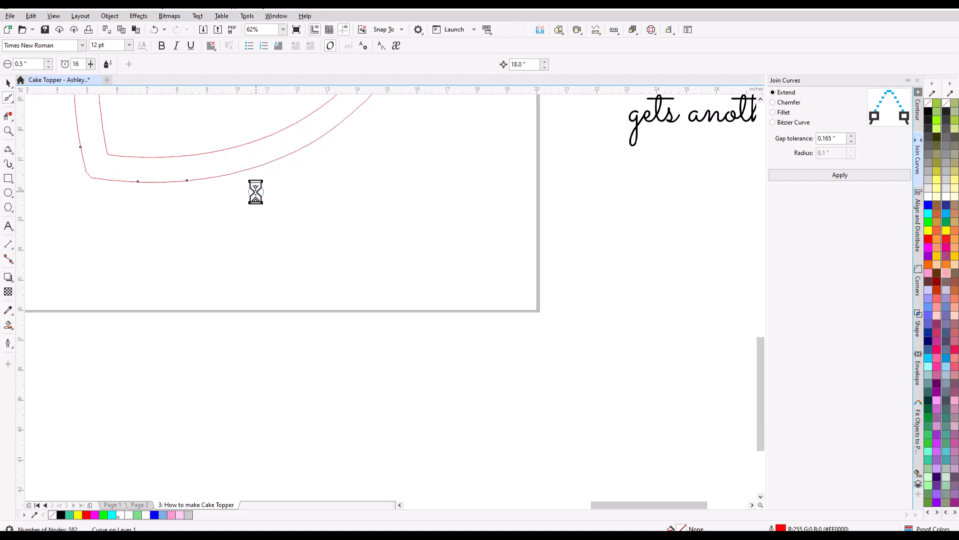
scroll(257, 195, down, 2)
scroll(294, 171, up, 2)
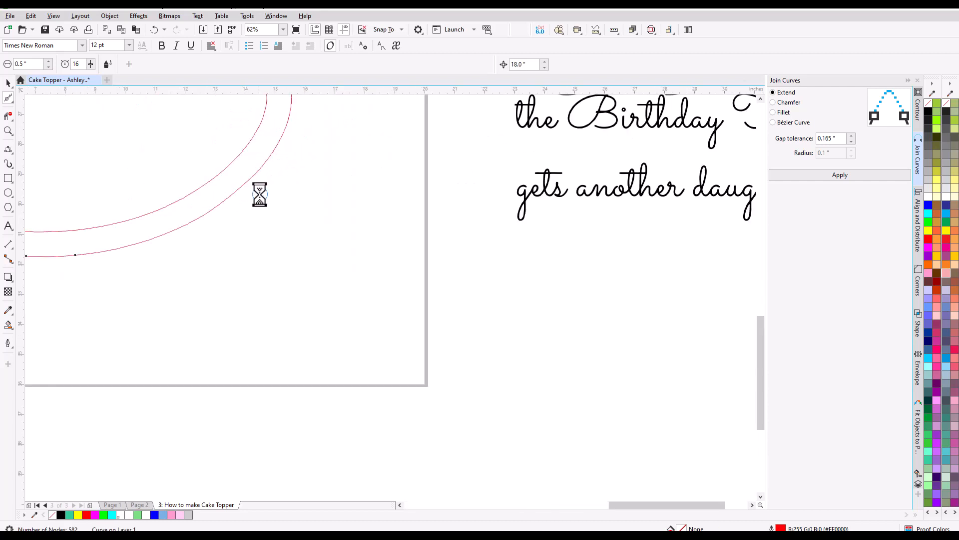
scroll(216, 217, up, 2)
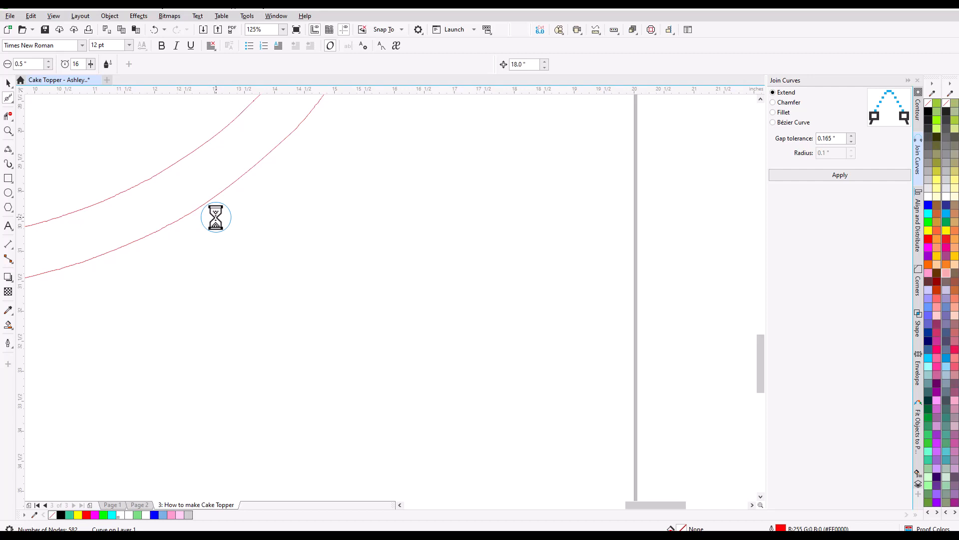
scroll(175, 234, up, 4)
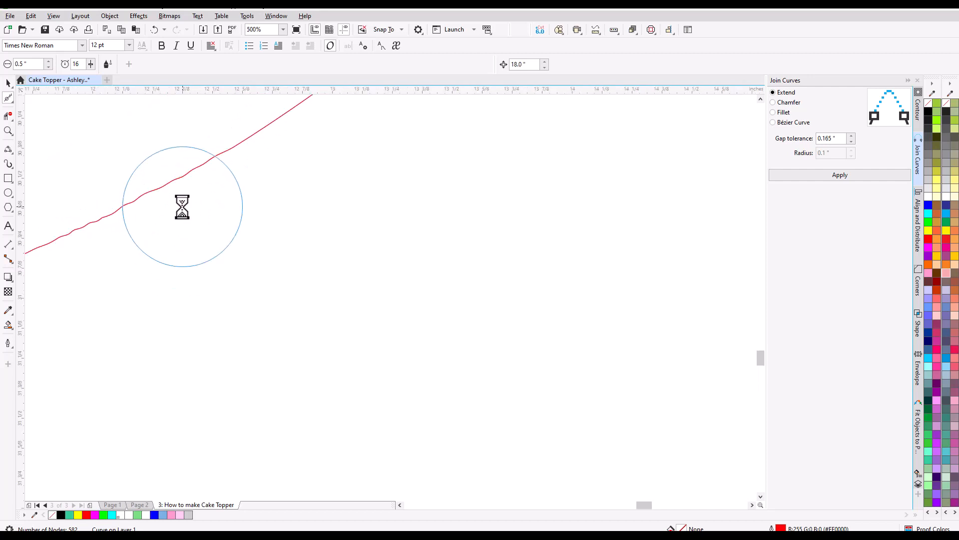
mouse_move(182, 207)
mouse_down()
mouse_move(75, 253)
mouse_move(209, 189)
mouse_move(128, 217)
mouse_move(60, 217)
mouse_move(129, 225)
mouse_move(216, 216)
mouse_up()
scroll(208, 189, down, 6)
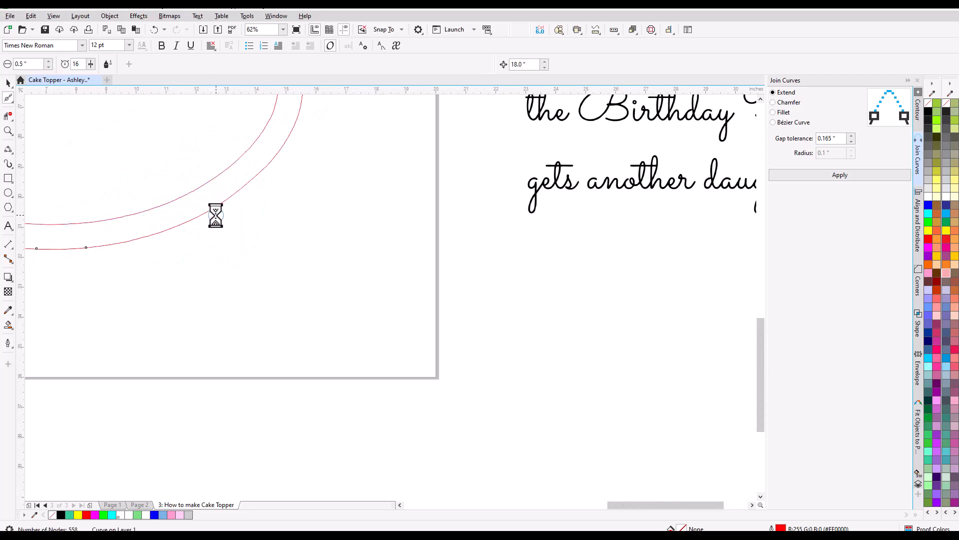
scroll(215, 215, down, 2)
scroll(216, 214, up, 6)
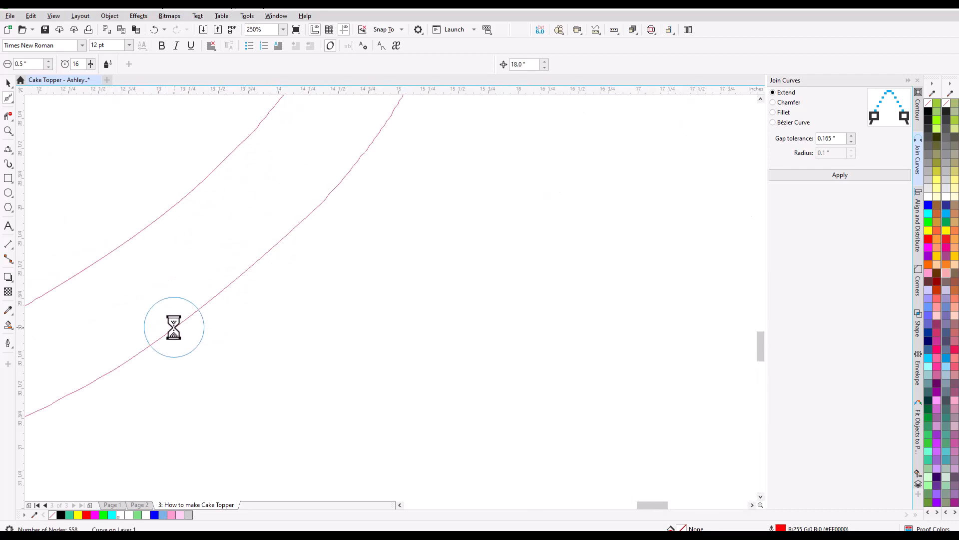
mouse_move(174, 327)
mouse_down()
mouse_move(368, 188)
mouse_move(220, 315)
mouse_up()
scroll(321, 289, down, 3)
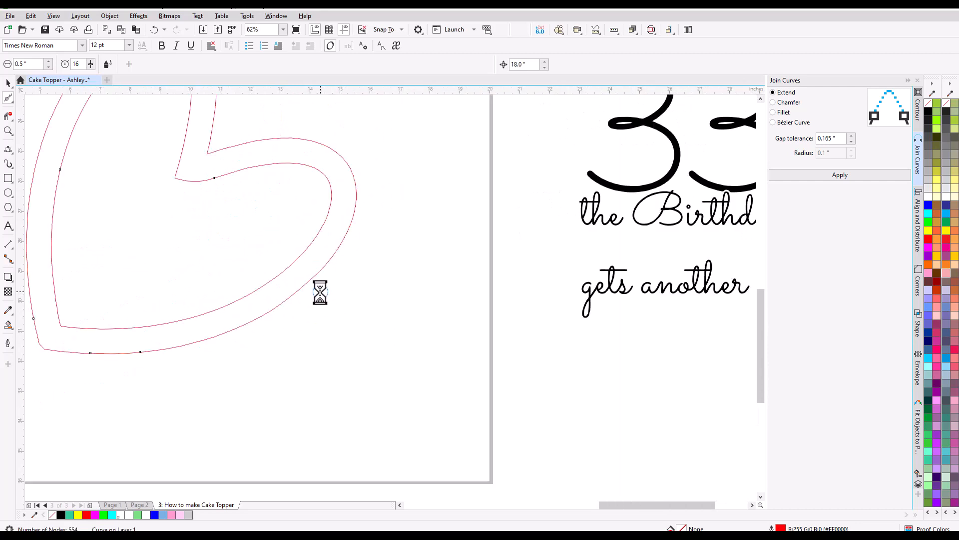
Smooth the inner curve of the heart's right lobe and both curves of the upper lobe beside the notch.
mouse_move(337, 167)
mouse_down()
mouse_move(332, 200)
mouse_move(292, 268)
mouse_move(335, 191)
mouse_move(337, 156)
mouse_move(347, 242)
mouse_move(358, 176)
mouse_move(306, 137)
mouse_move(229, 150)
mouse_move(302, 144)
mouse_move(341, 220)
mouse_move(332, 188)
mouse_move(302, 161)
mouse_move(240, 168)
mouse_up()
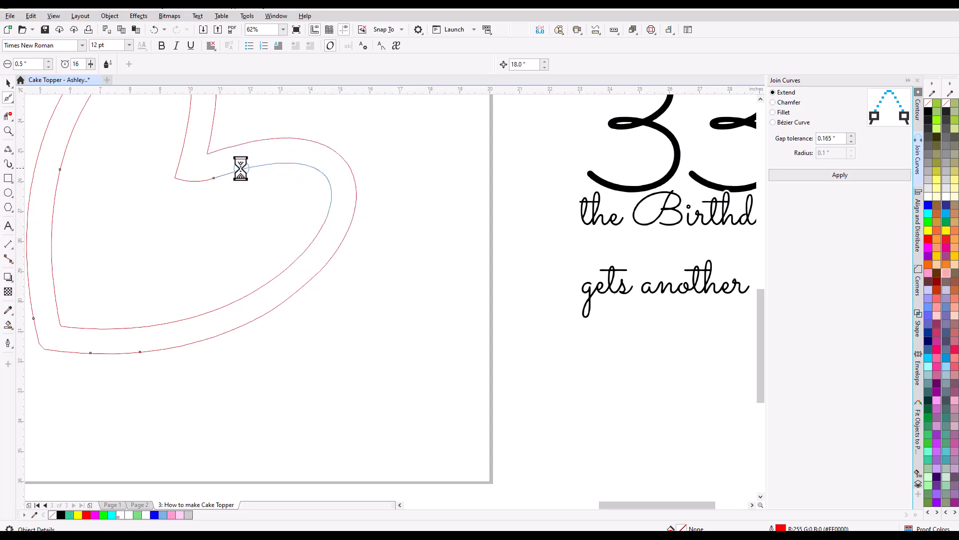
scroll(182, 230, down, 1)
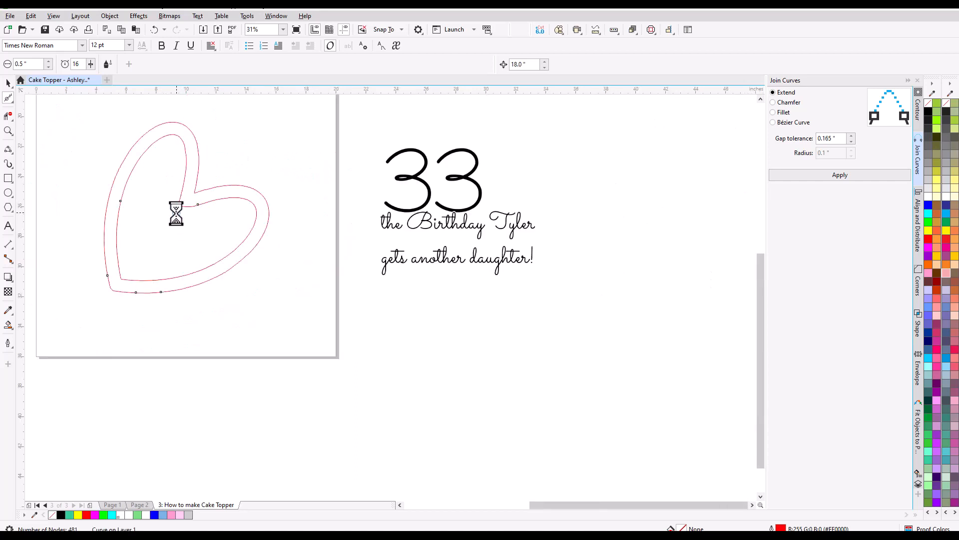
scroll(175, 213, up, 3)
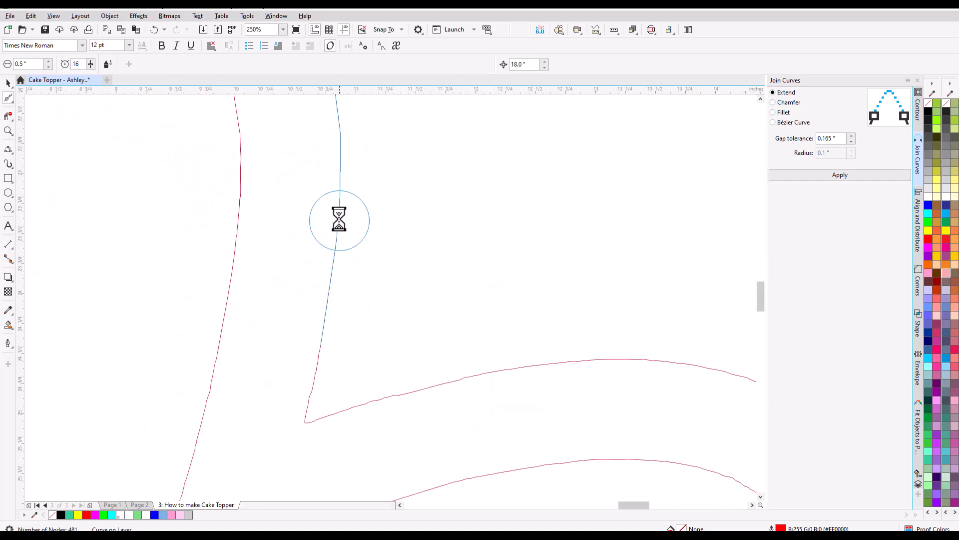
mouse_move(340, 220)
mouse_down()
mouse_move(308, 422)
mouse_move(625, 377)
mouse_move(341, 409)
mouse_up()
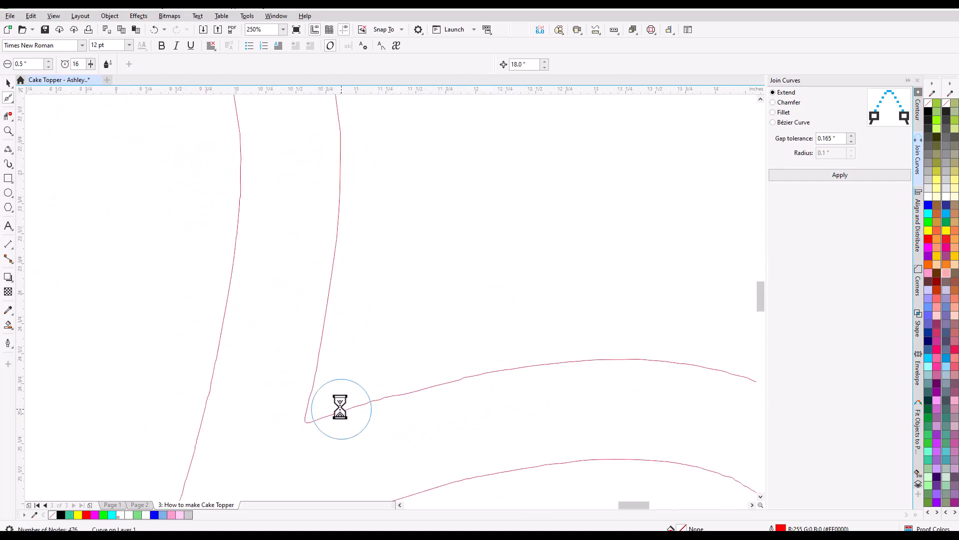
scroll(341, 409, down, 2)
mouse_move(313, 325)
mouse_down()
mouse_move(311, 288)
mouse_move(286, 255)
mouse_move(310, 299)
mouse_up()
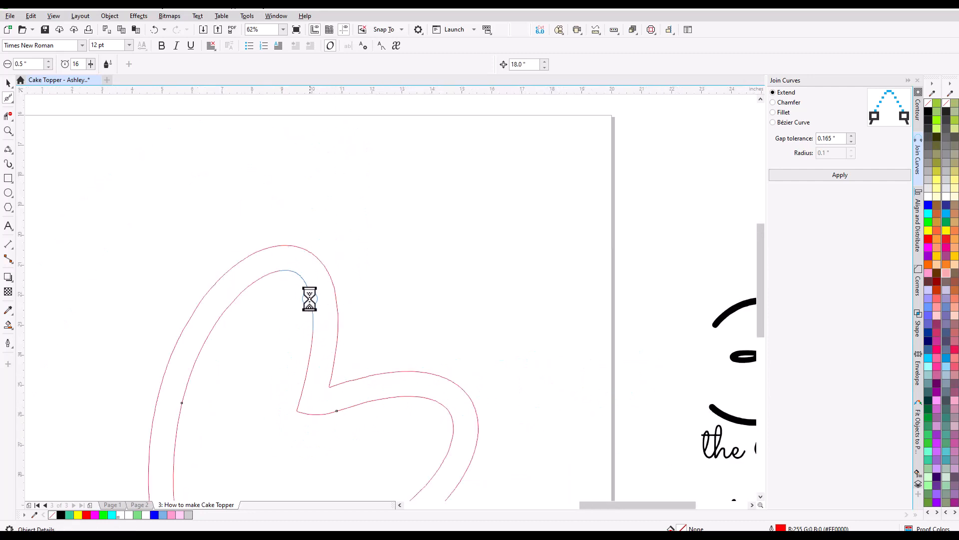
Draw a narrow upright rectangle beside the heart's lower-left side and size it 0.25" wide by 4" high.
scroll(305, 233, down, 2)
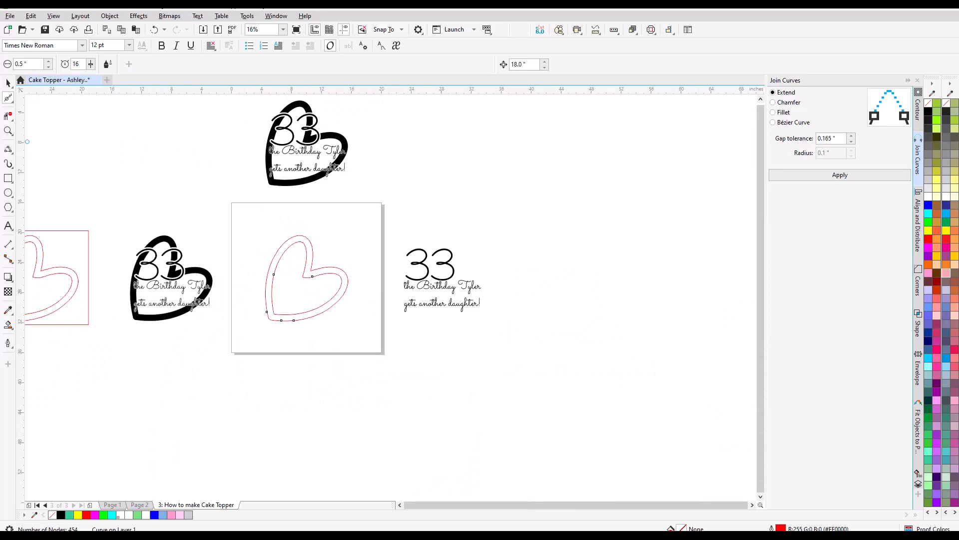
scroll(252, 299, up, 1)
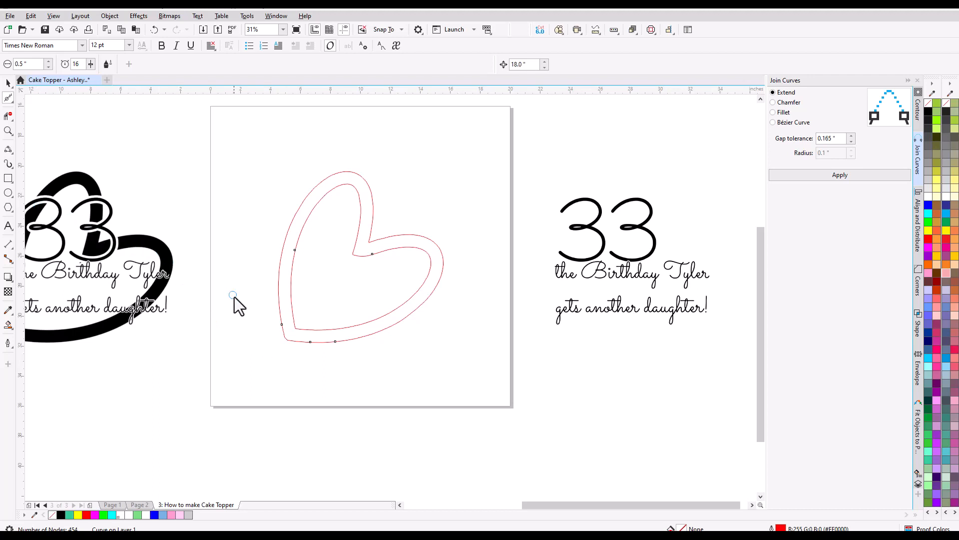
click(8, 179)
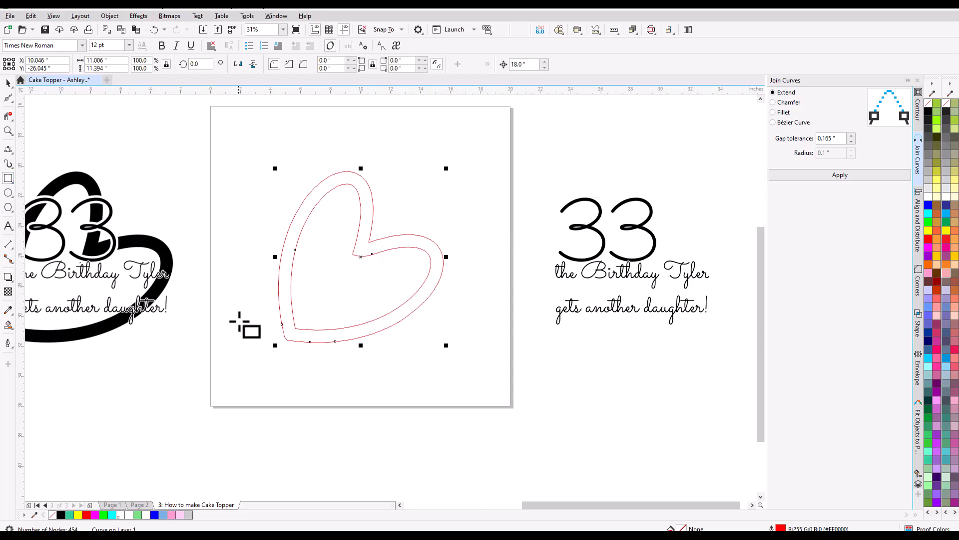
drag(228, 298, 235, 368)
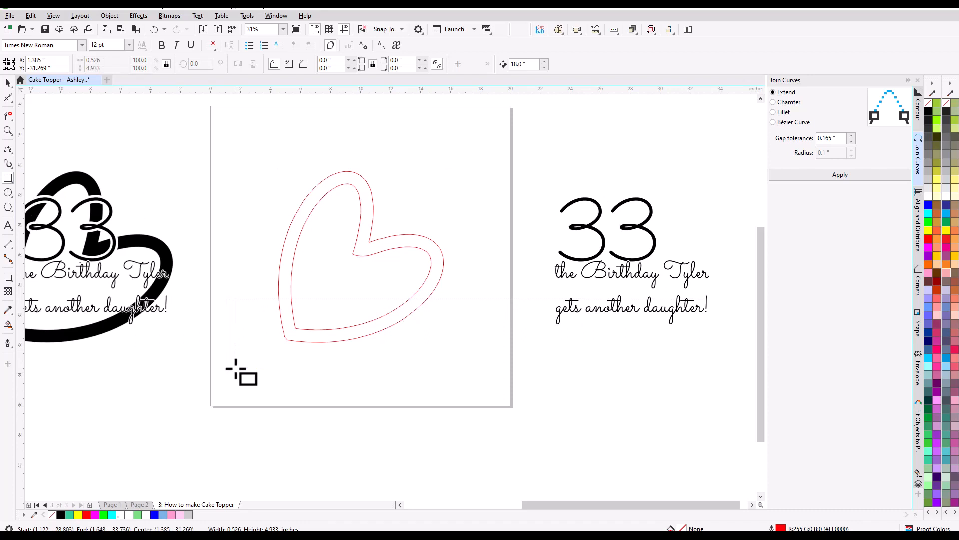
drag(236, 370, 235, 369)
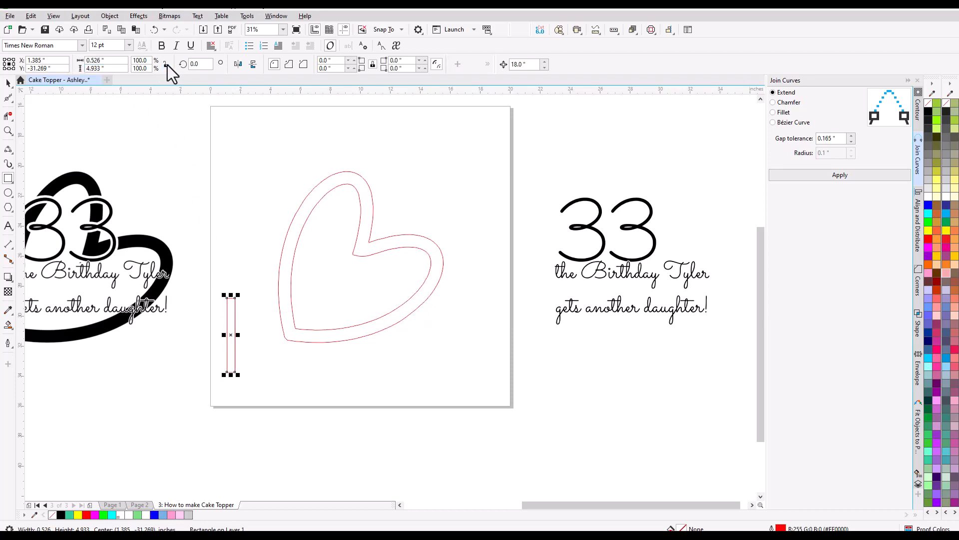
drag(111, 64, 80, 60)
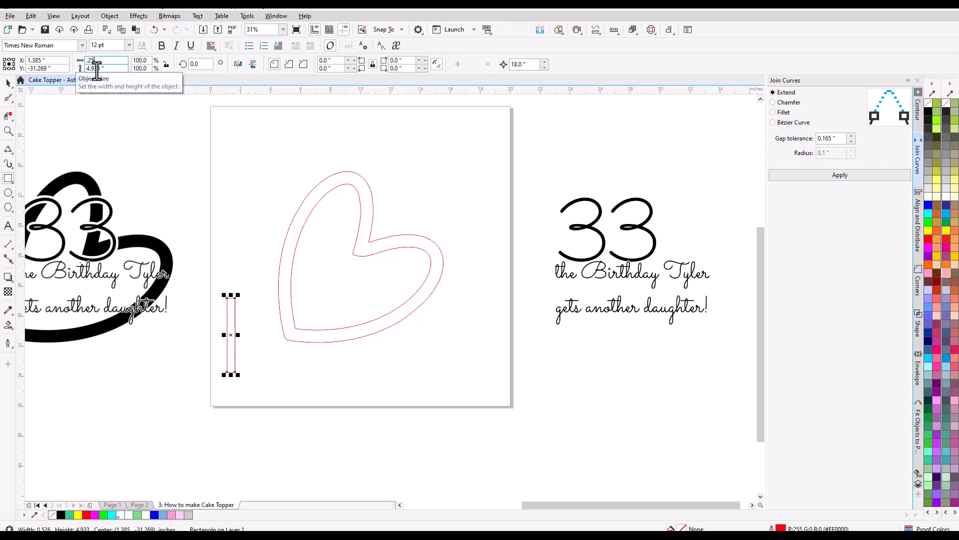
key(Tab)
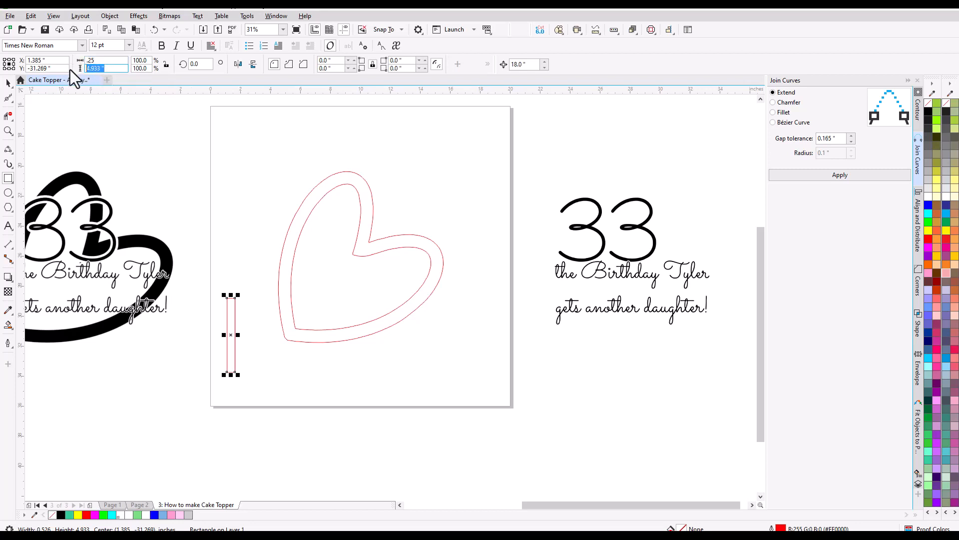
text(4)
key(Return)
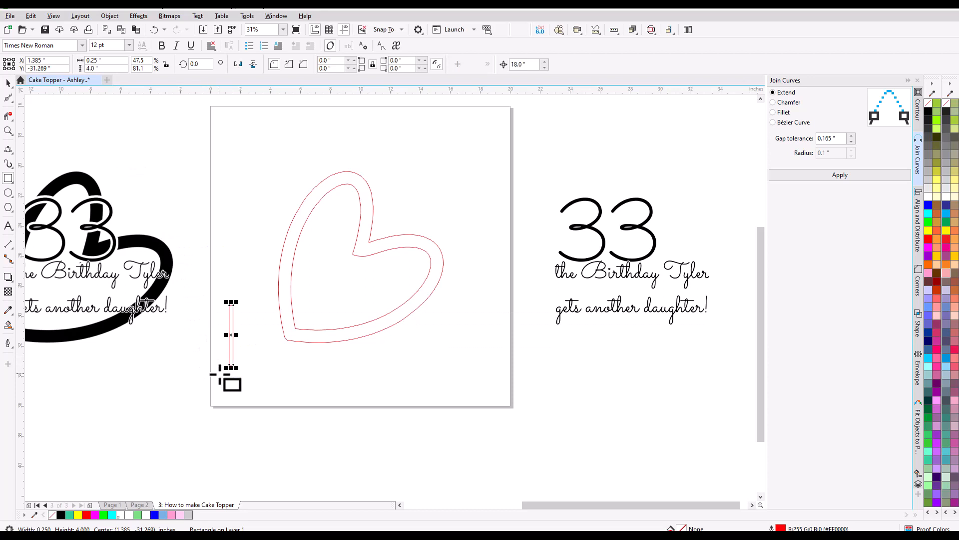
Place a vertical guideline through the centre of the narrow rectangle.
scroll(224, 370, up, 4)
scroll(240, 364, up, 2)
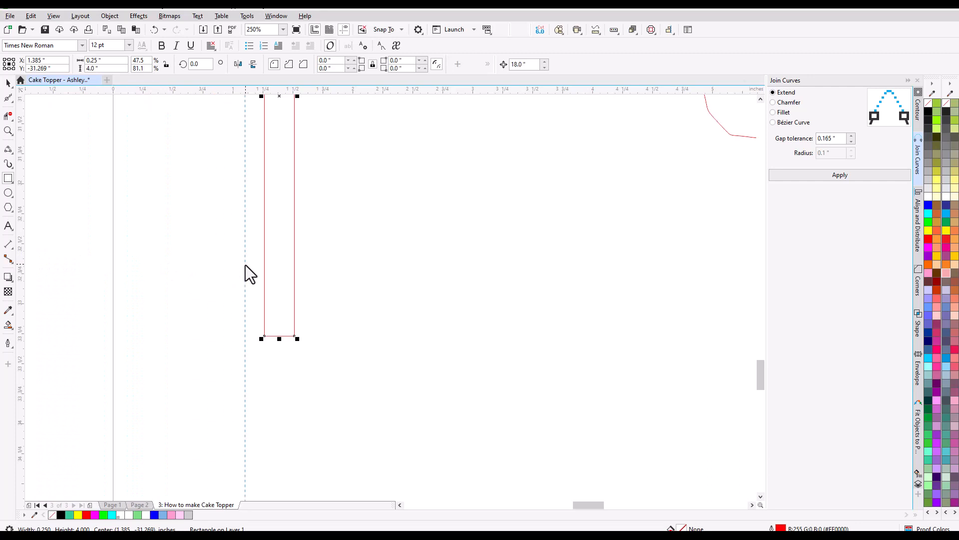
drag(244, 265, 280, 297)
drag(280, 340, 280, 341)
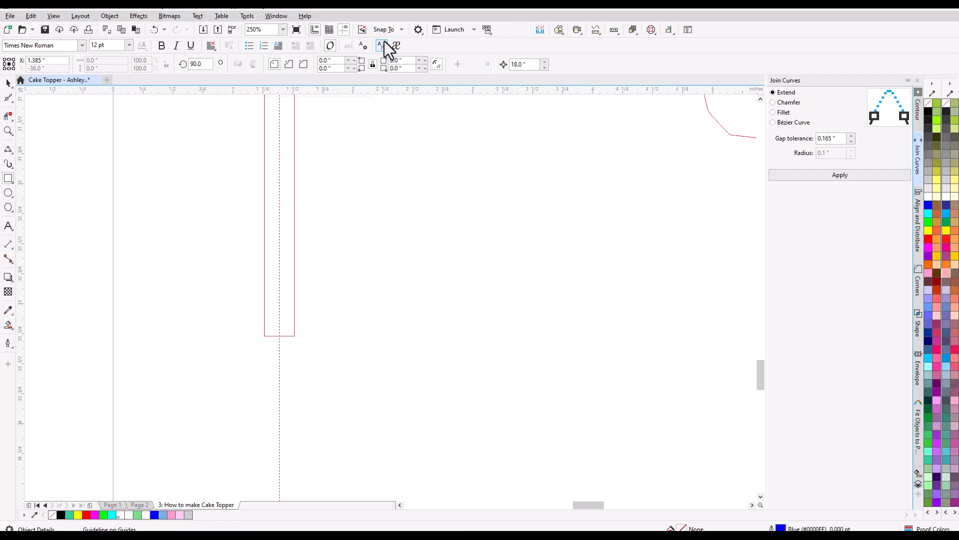
Convert the narrow rectangle to curves and pull a new node at its bottom edge's midpoint about 0.2" down the guideline to form a point.
scroll(290, 346, up, 2)
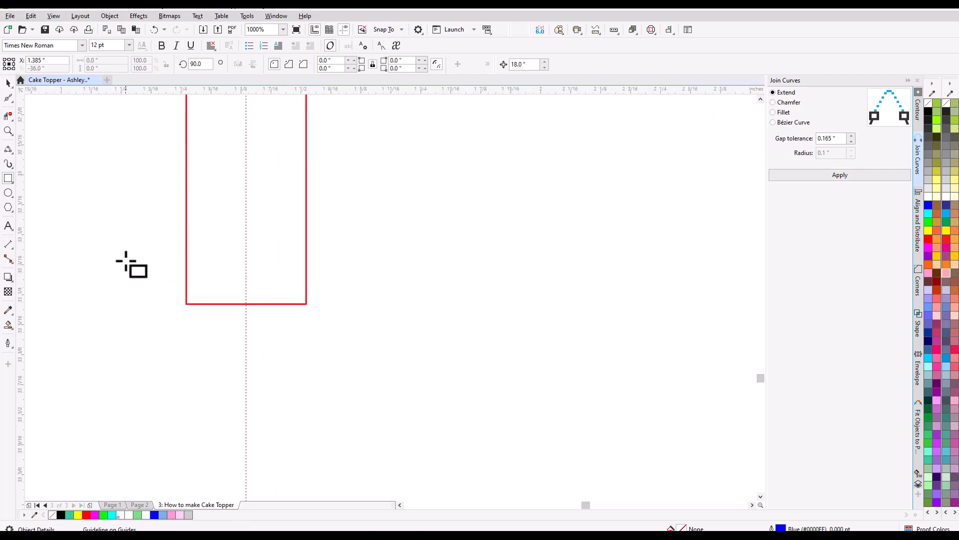
click(9, 99)
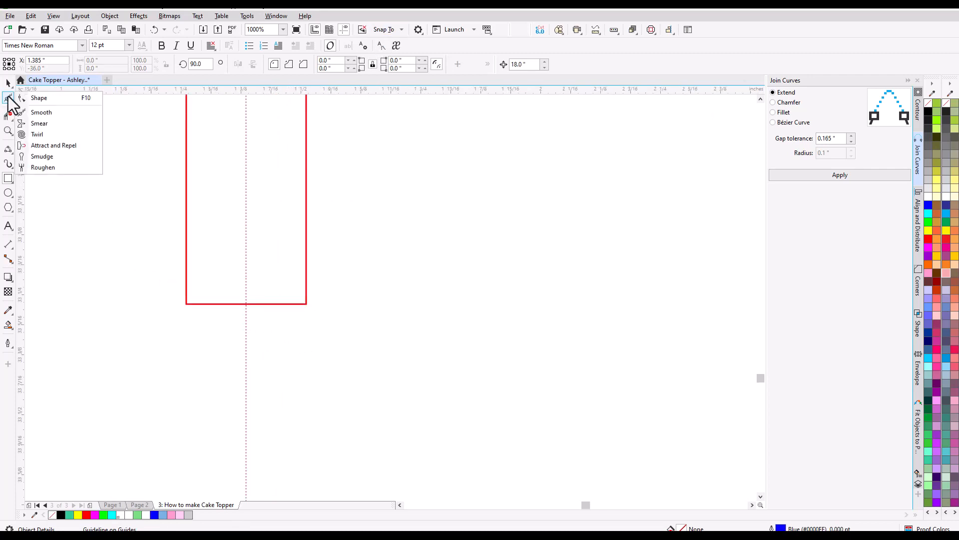
click(40, 98)
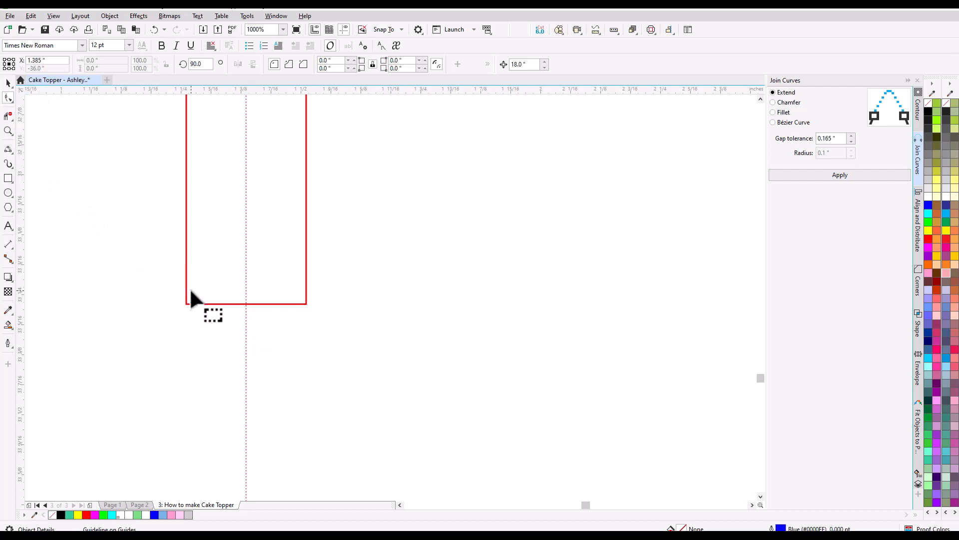
click(186, 301)
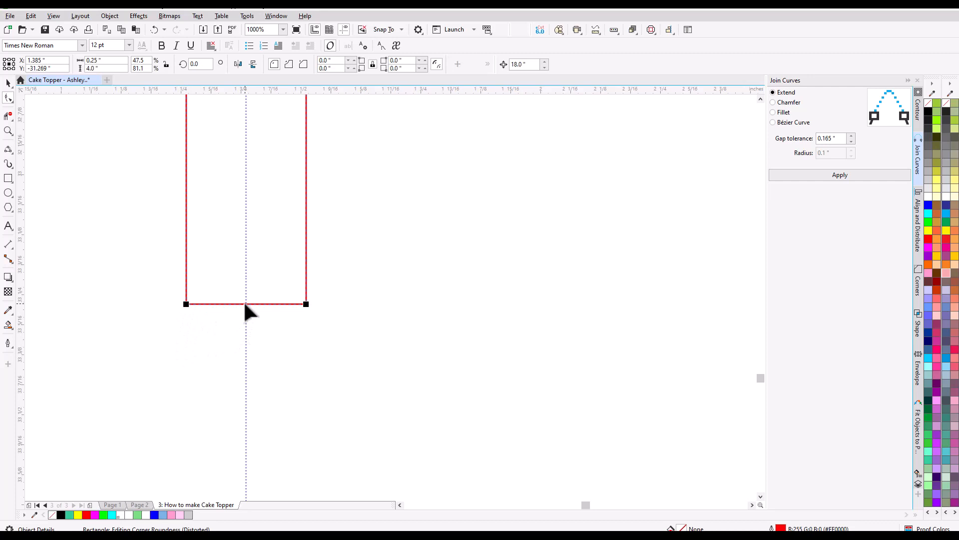
click(118, 17)
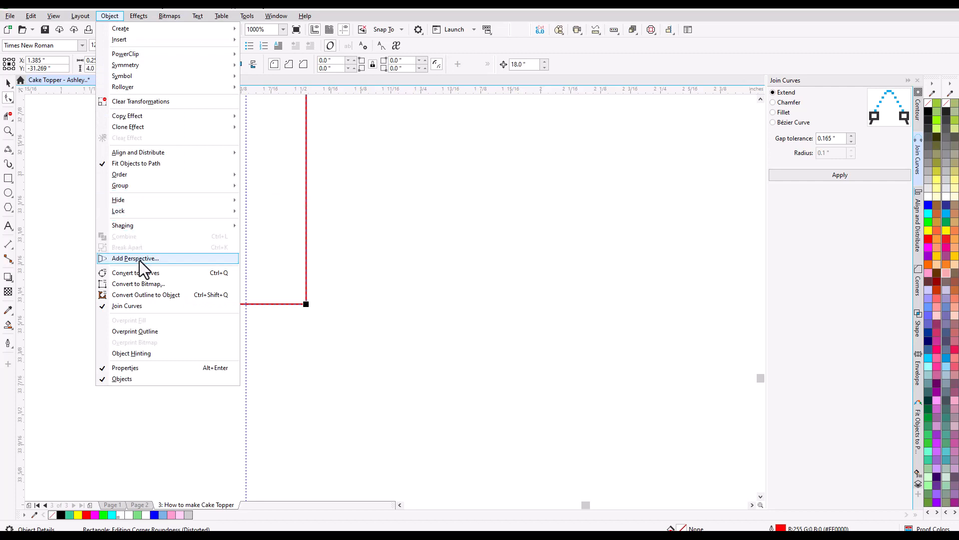
click(140, 273)
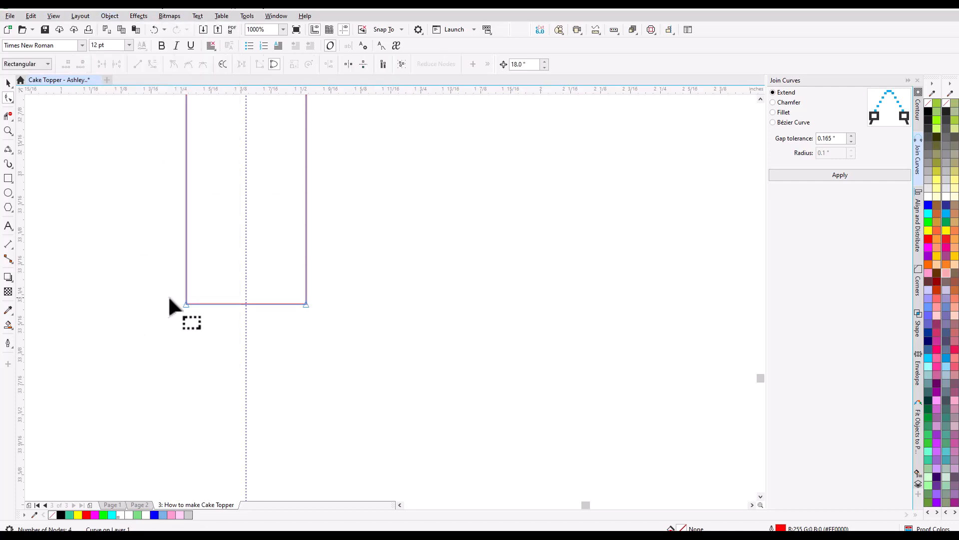
double_click(245, 304)
drag(245, 303, 241, 399)
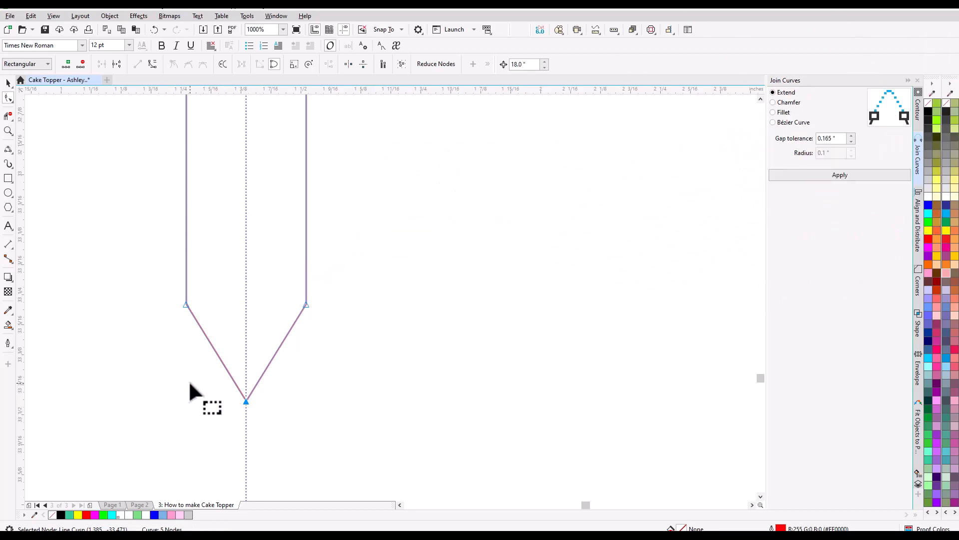
Duplicate the pointed stake and place the two stakes under the heart's bottom edge, centred at about X 6.8" and X 11", Y -33.5".
scroll(189, 384, down, 4)
scroll(190, 385, down, 2)
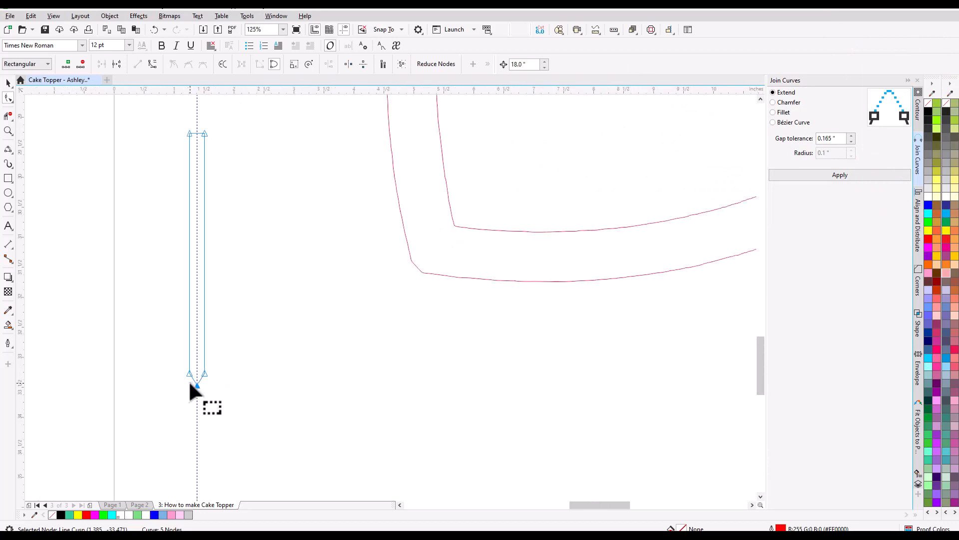
scroll(190, 385, down, 2)
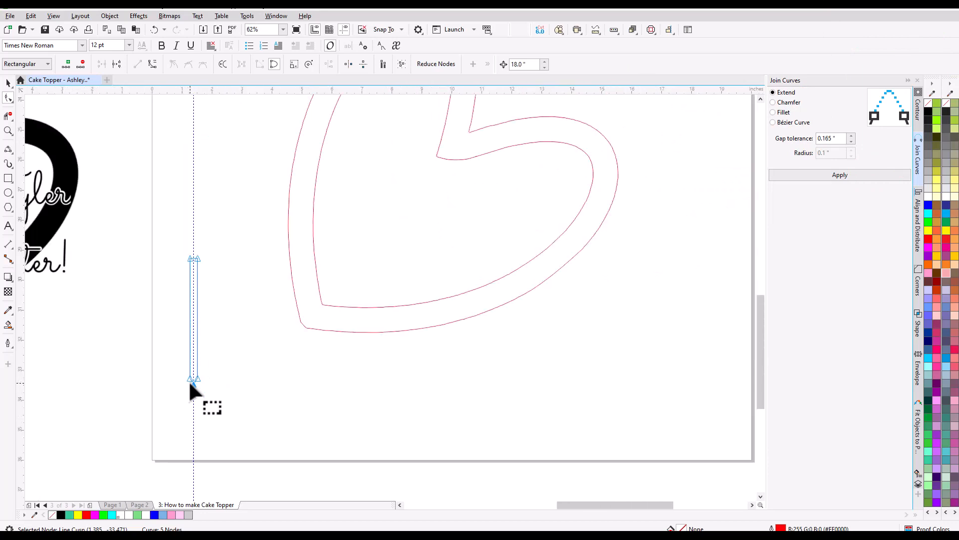
click(7, 84)
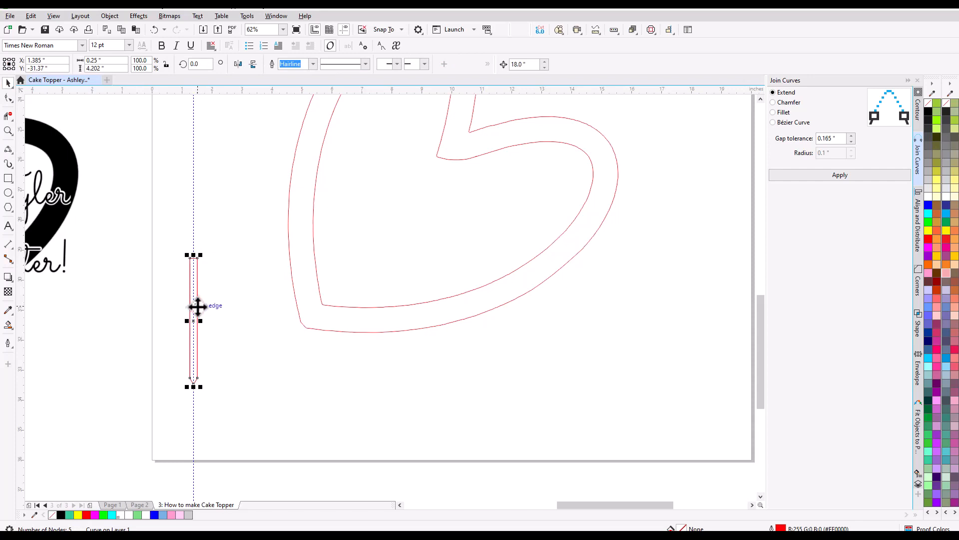
drag(197, 307, 246, 315)
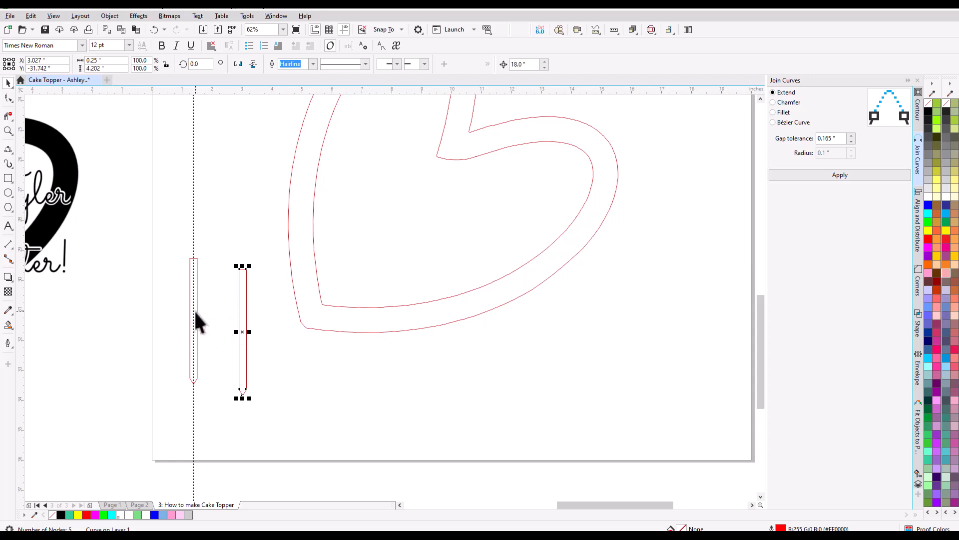
drag(196, 312, 358, 382)
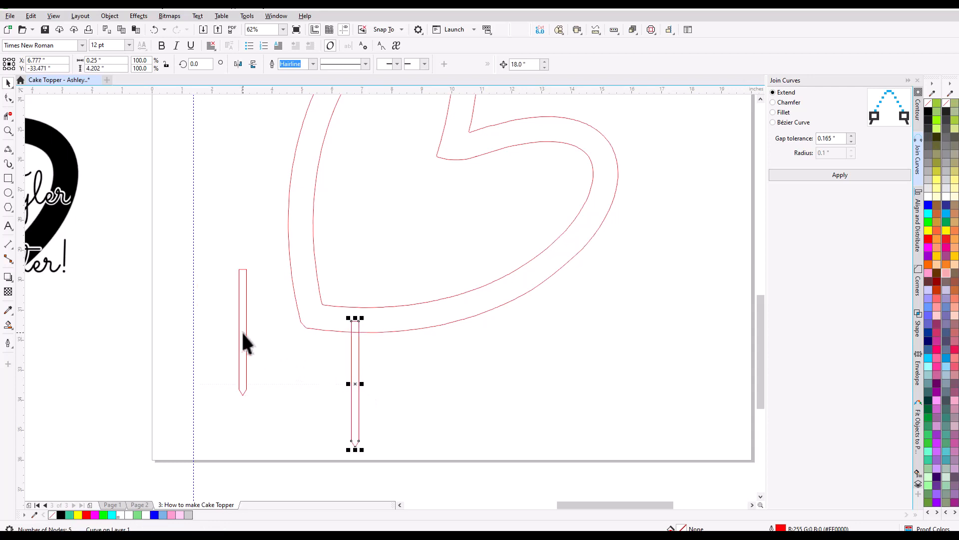
drag(245, 336, 485, 391)
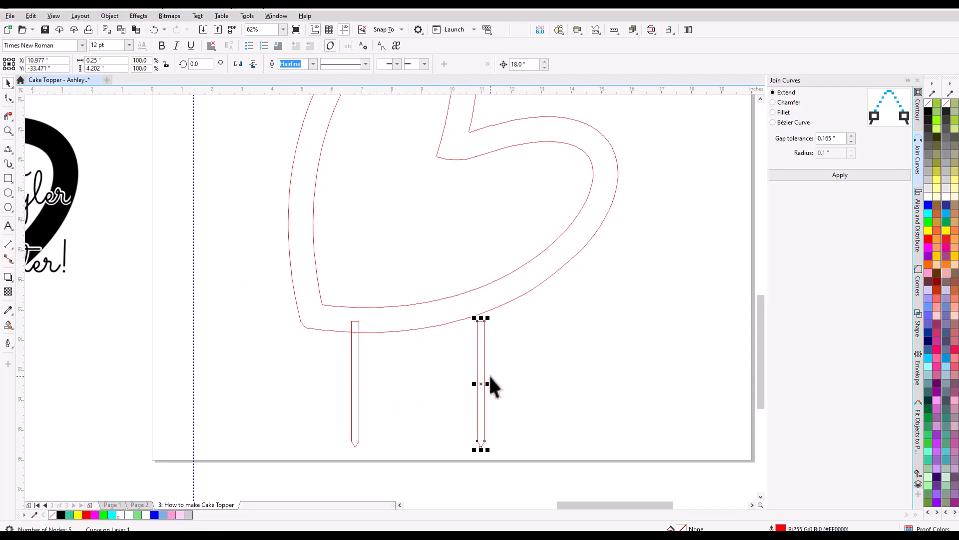
Move the second stake to about X 11.8" and raise its two top nodes into the heart's band, making it about 5.04" high.
key(Escape)
drag(484, 373, 510, 377)
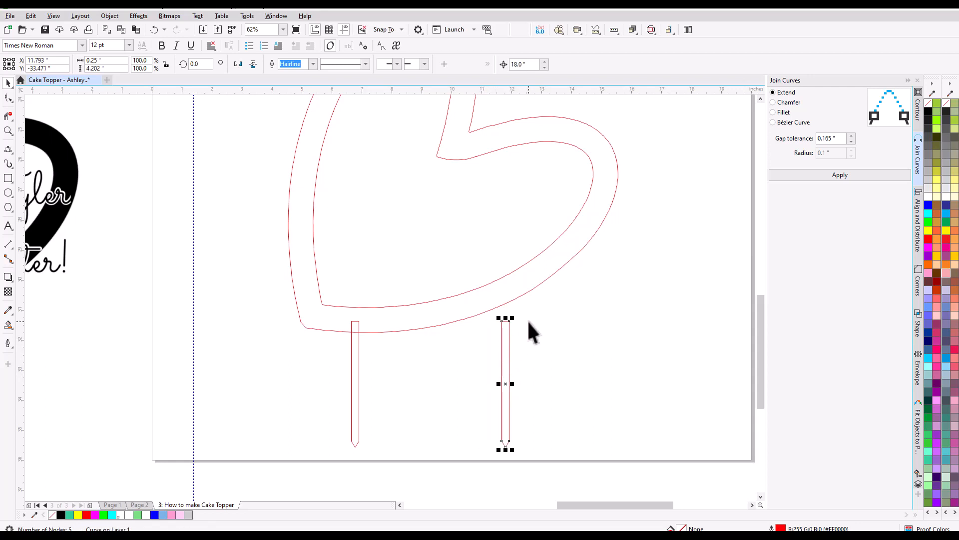
scroll(557, 319, up, 4)
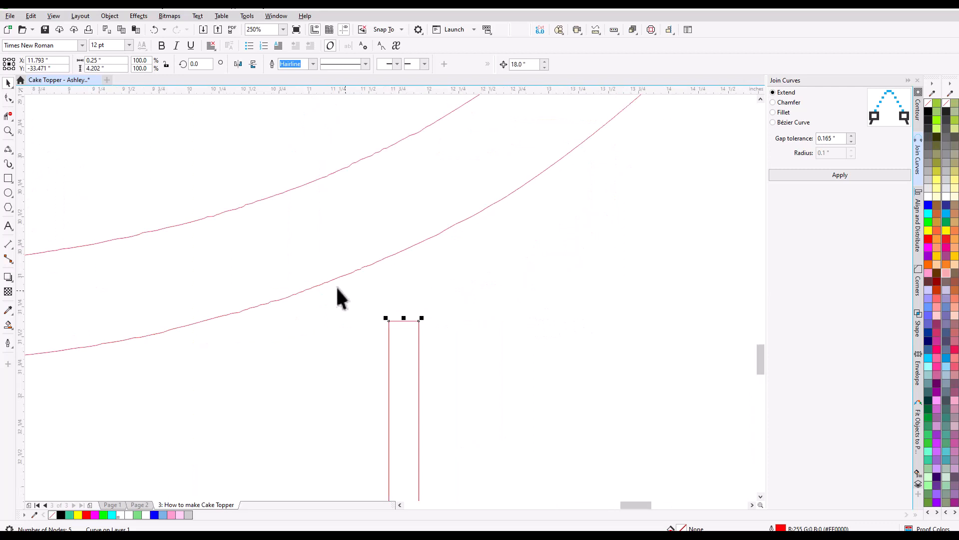
click(6, 98)
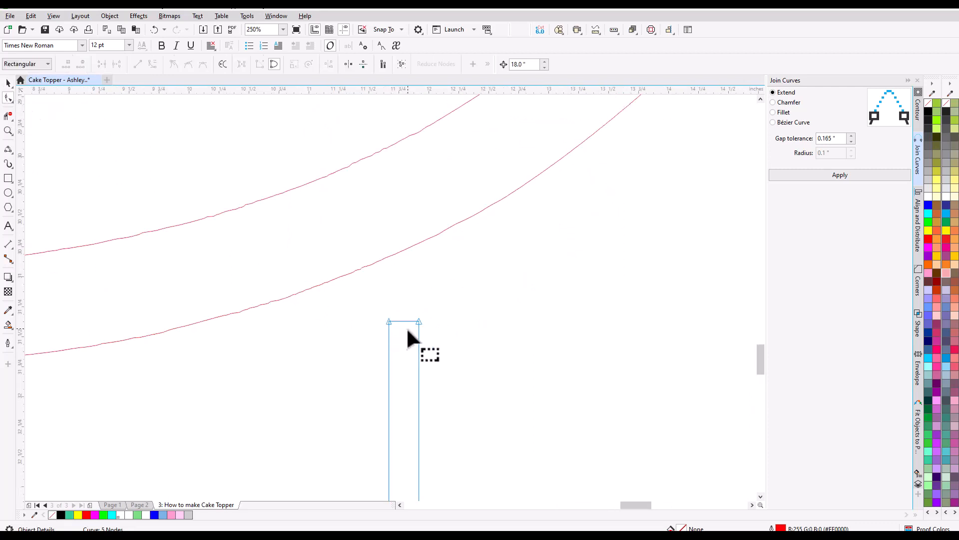
drag(437, 332, 385, 221)
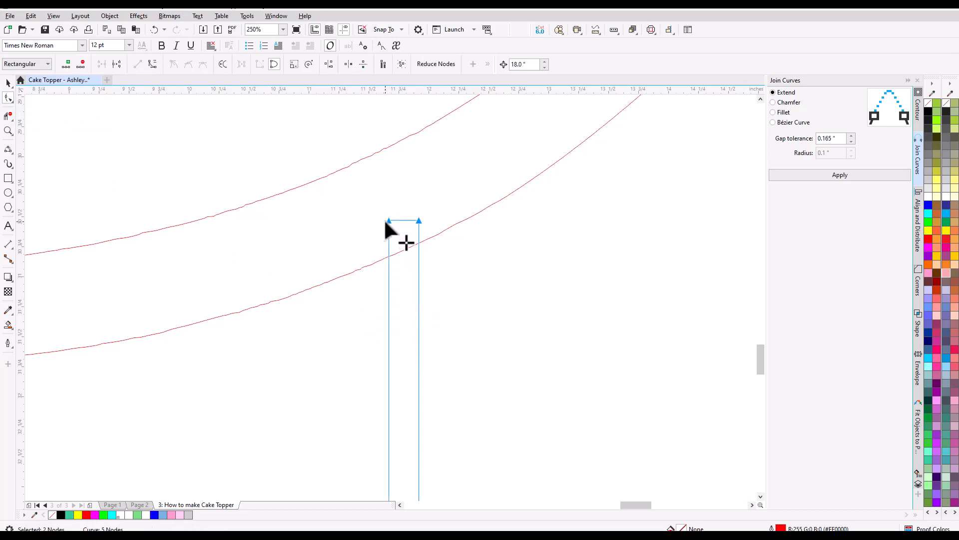
scroll(394, 257, down, 8)
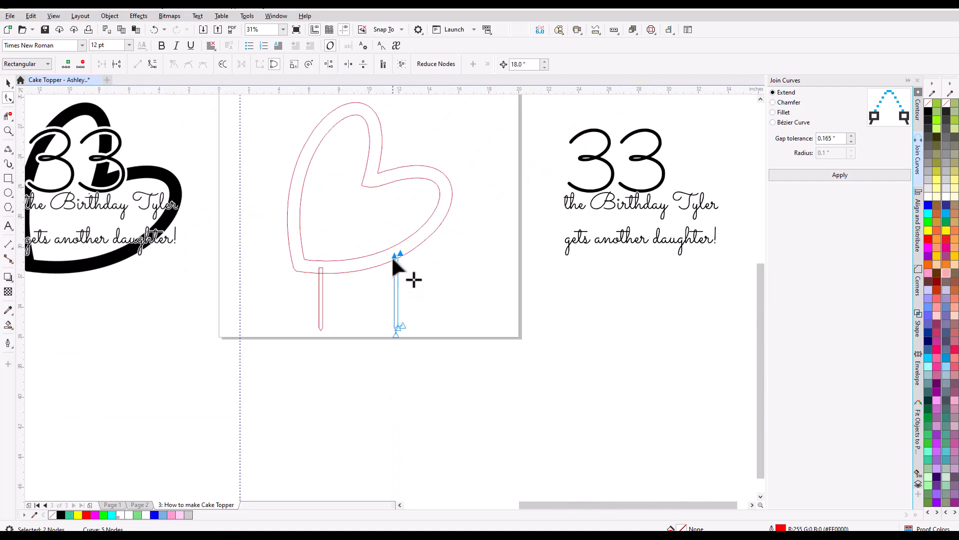
scroll(392, 261, down, 3)
click(8, 83)
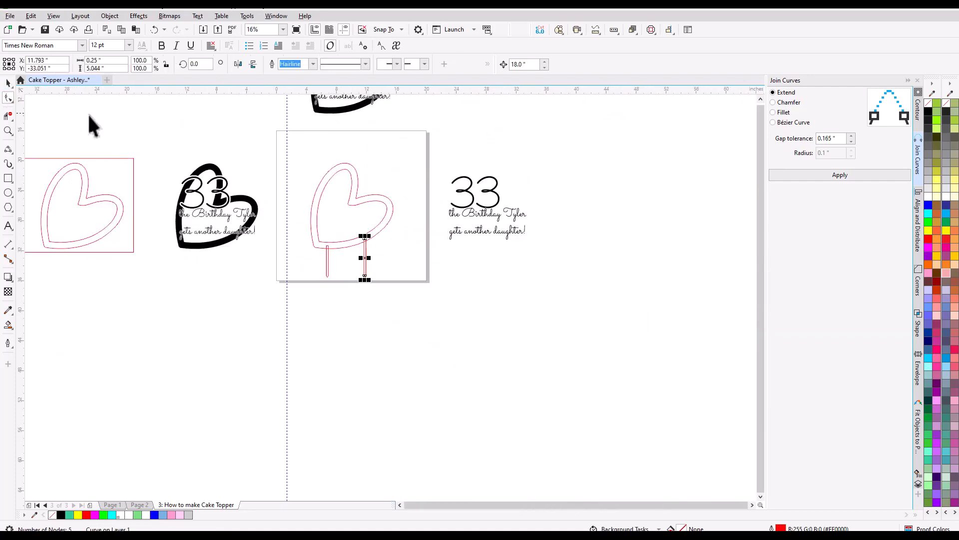
Weld the heart outline and both pointed stakes into a single curve.
drag(290, 145, 417, 287)
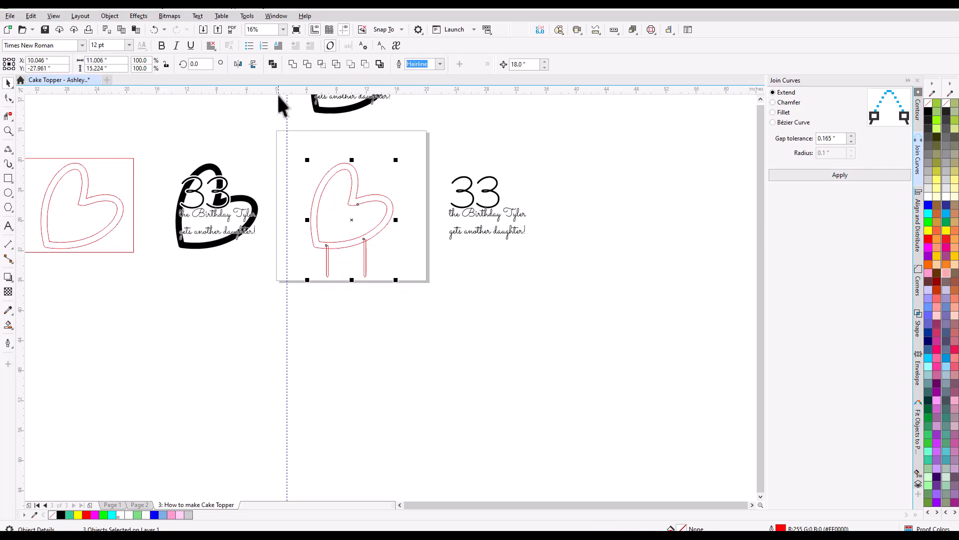
scroll(363, 152, up, 2)
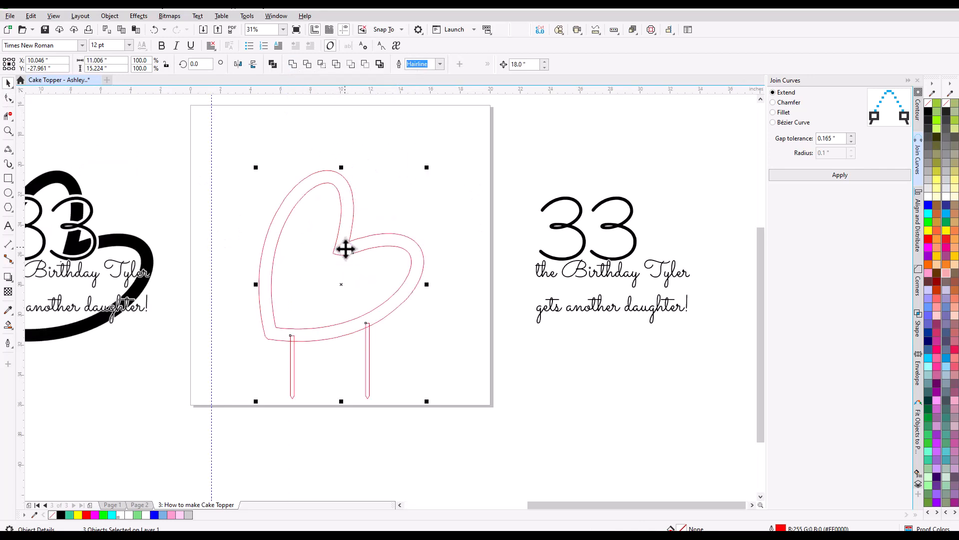
scroll(371, 340, up, 2)
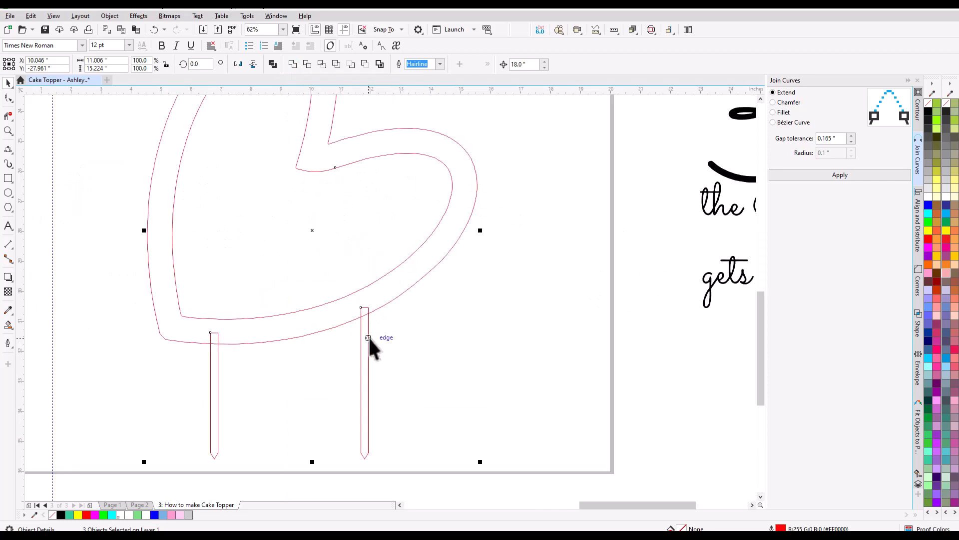
scroll(368, 336, down, 2)
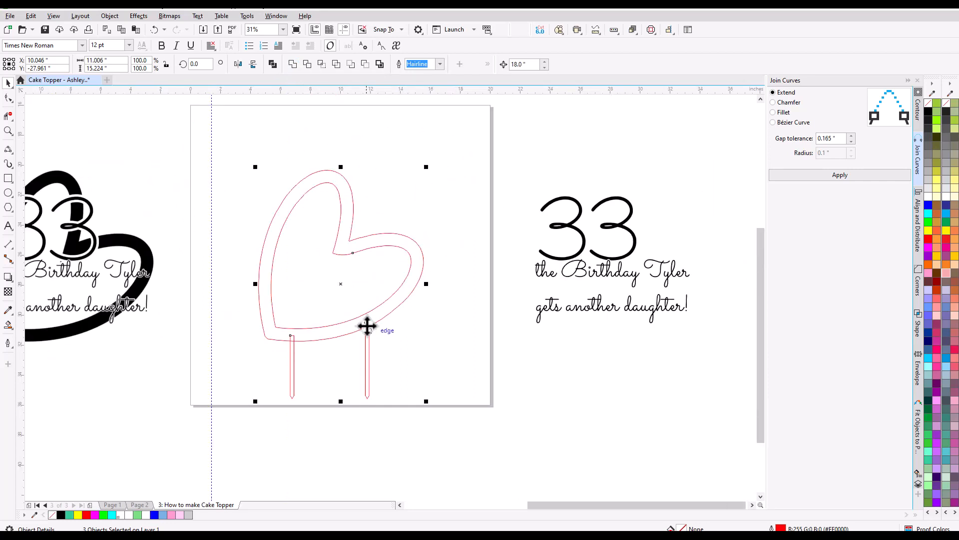
click(292, 65)
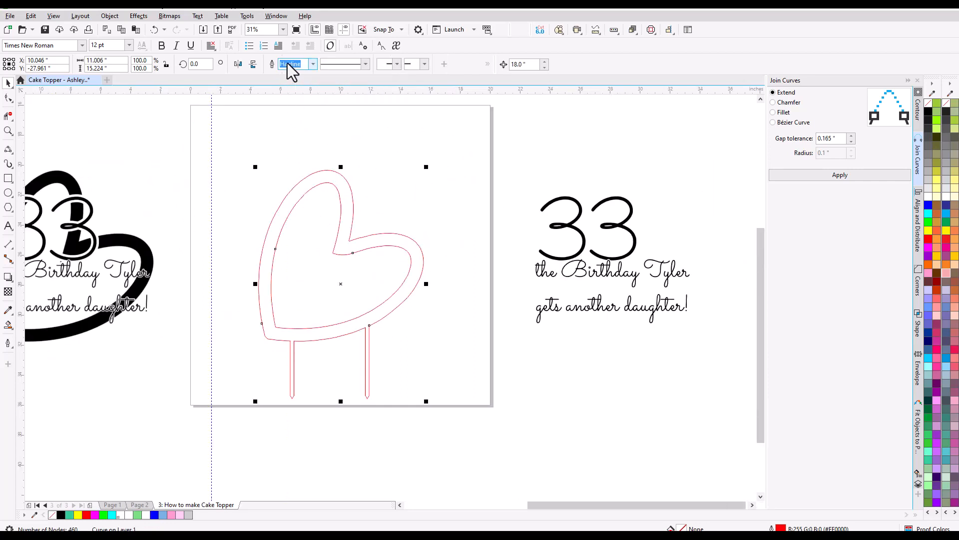
scroll(343, 357, up, 4)
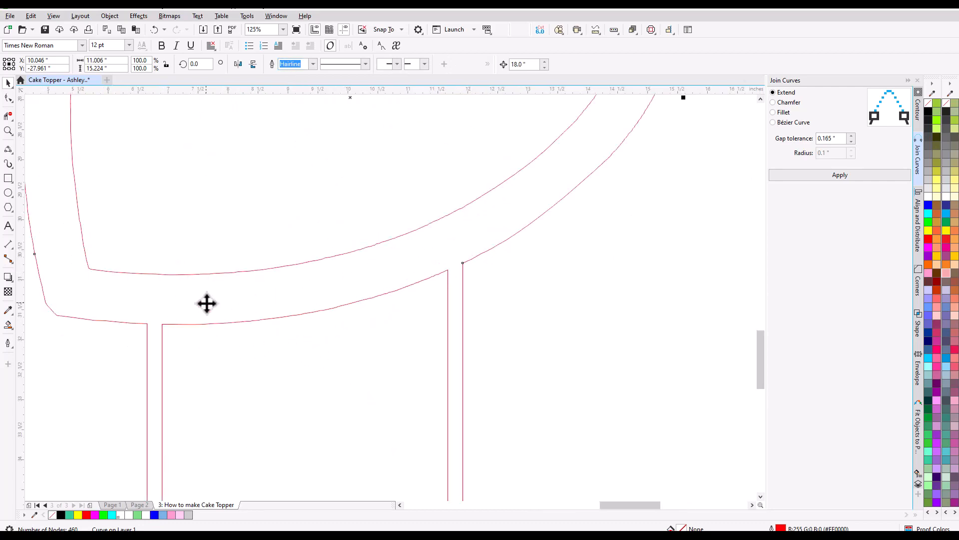
scroll(253, 313, down, 4)
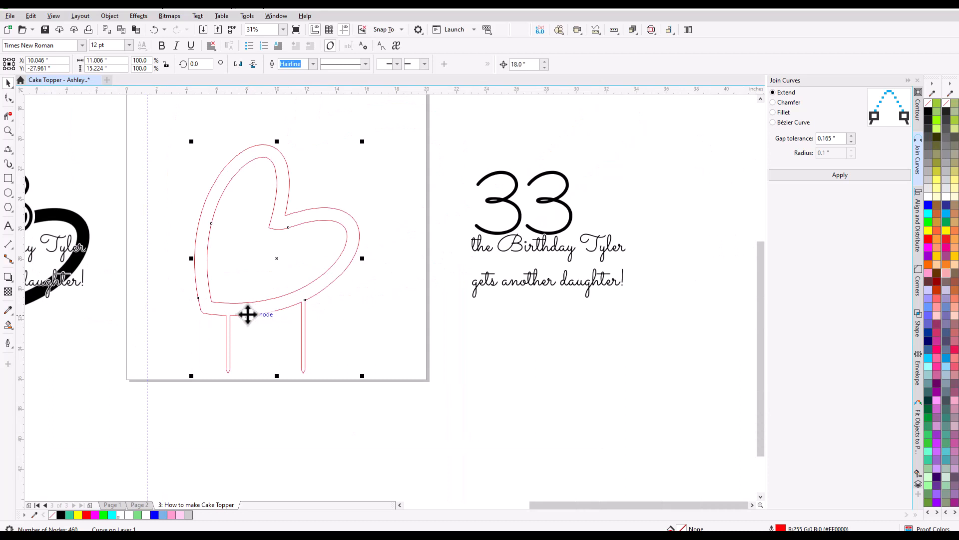
Test-fill the band of the welded heart and stakes with black, and undo the fill.
click(8, 325)
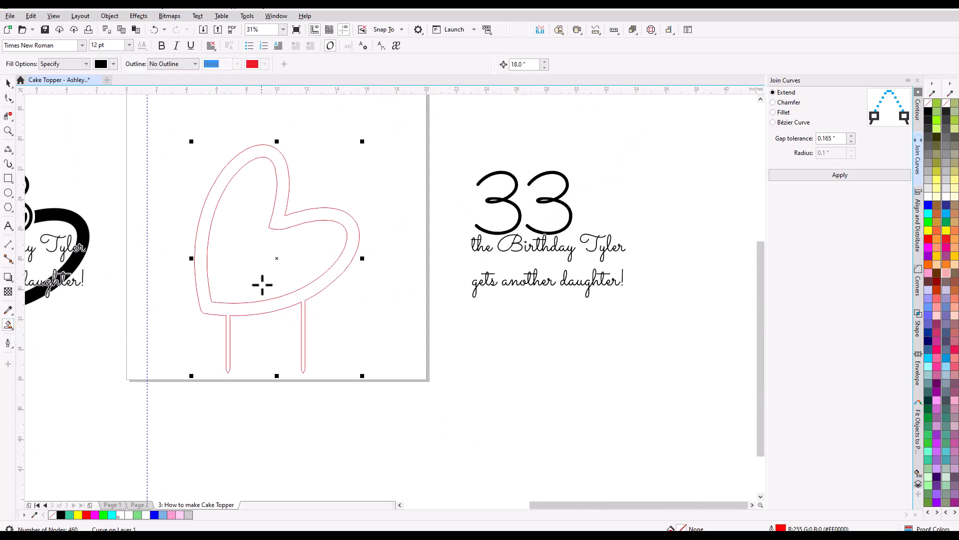
click(254, 307)
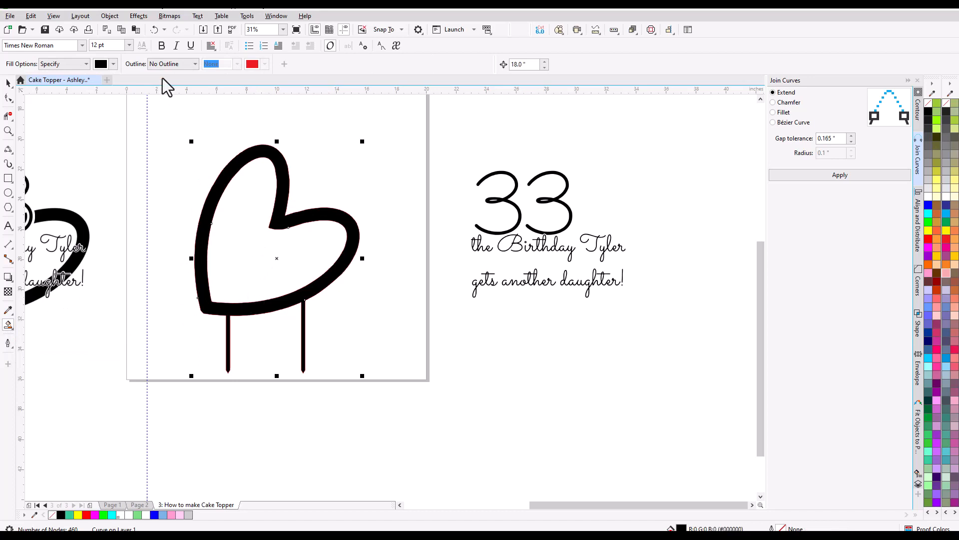
click(154, 30)
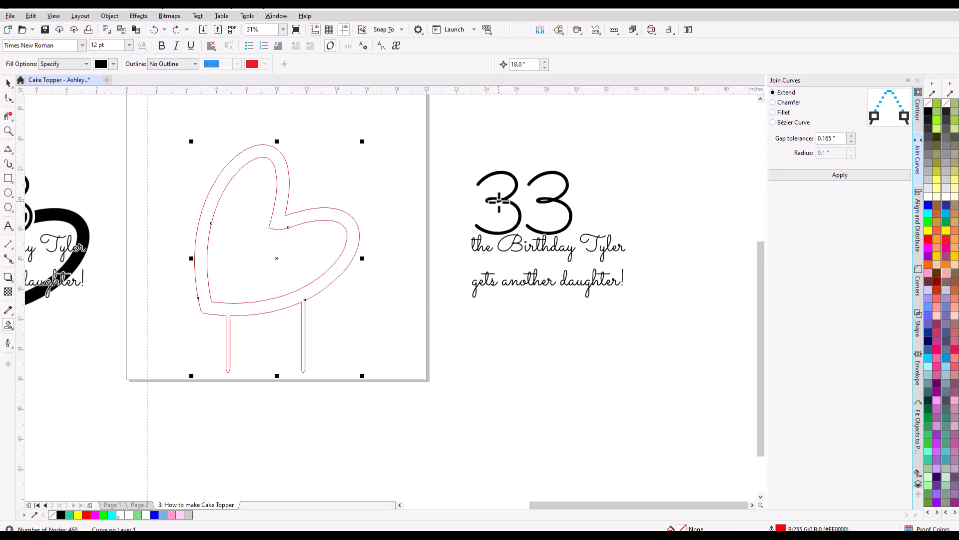
Nudge the first 3 of the "33" 18" over onto the heart, remove its fill and give it a red outline.
click(13, 88)
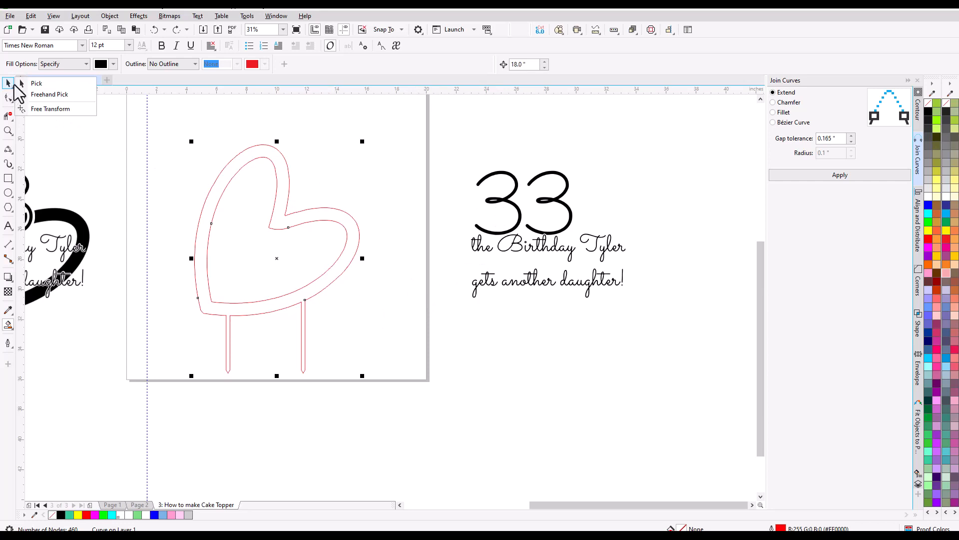
click(38, 94)
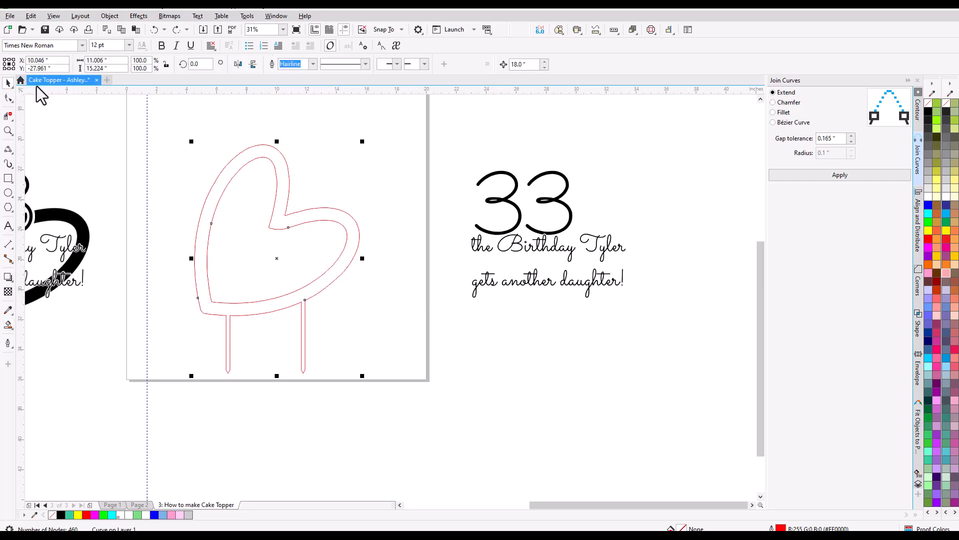
click(505, 210)
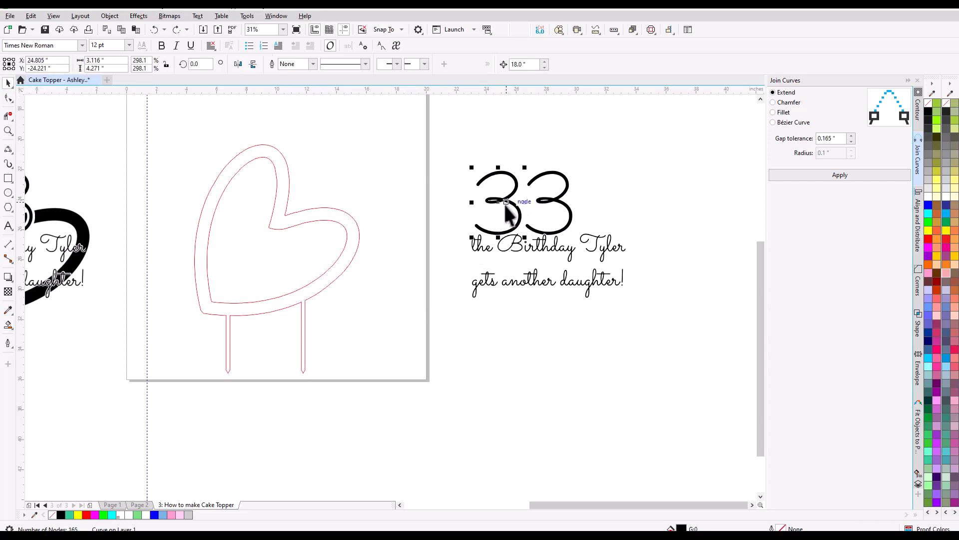
key(Left)
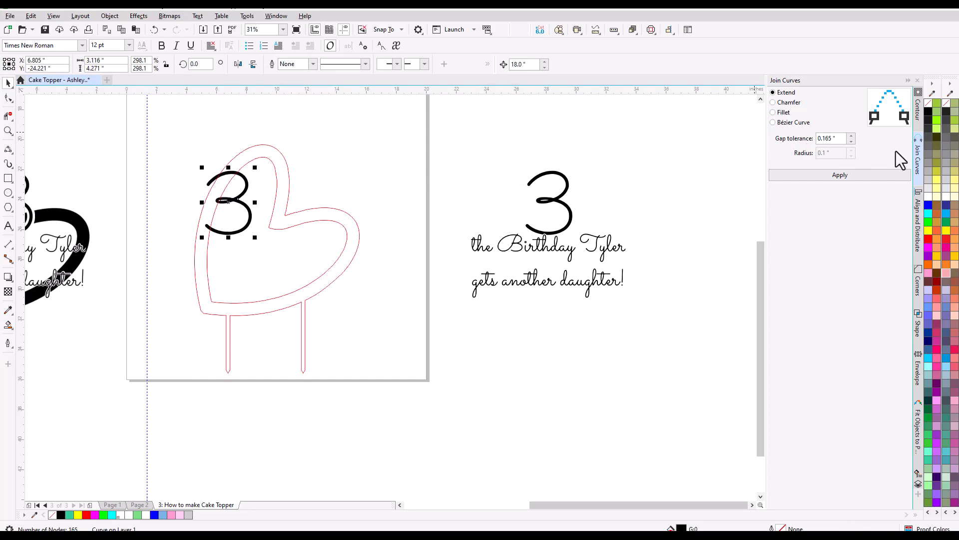
right_click(927, 102)
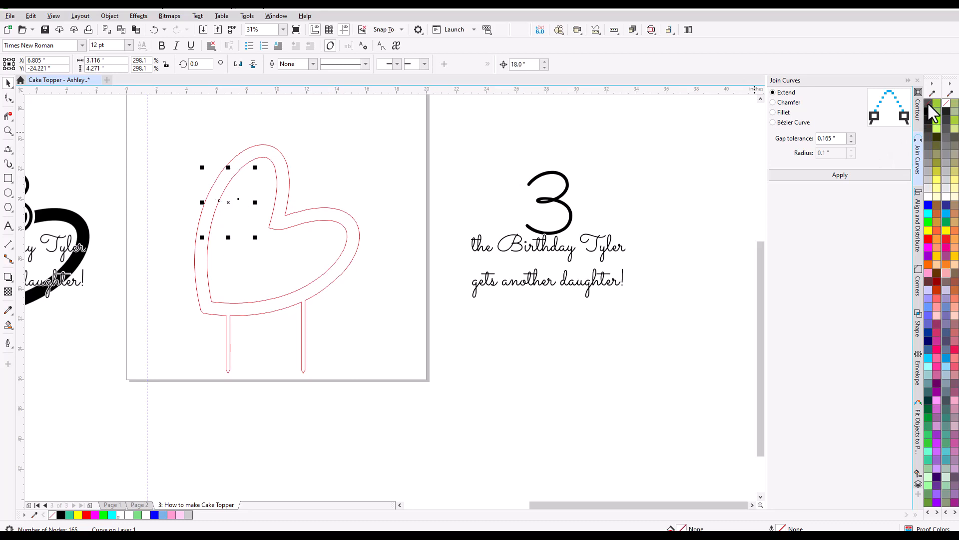
right_click(928, 238)
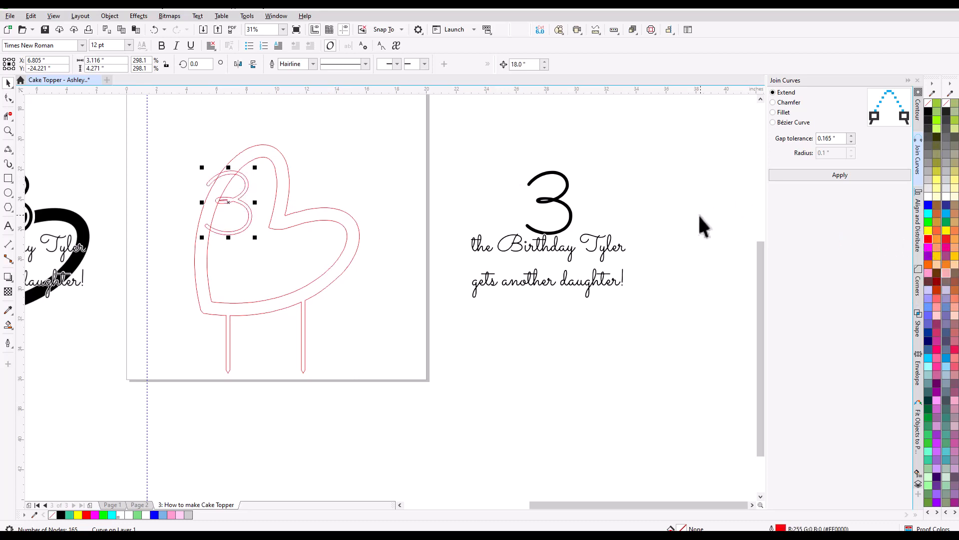
Nudge the second 3 by 18" beside the first on the heart, replacing its black fill with a red outline.
click(555, 202)
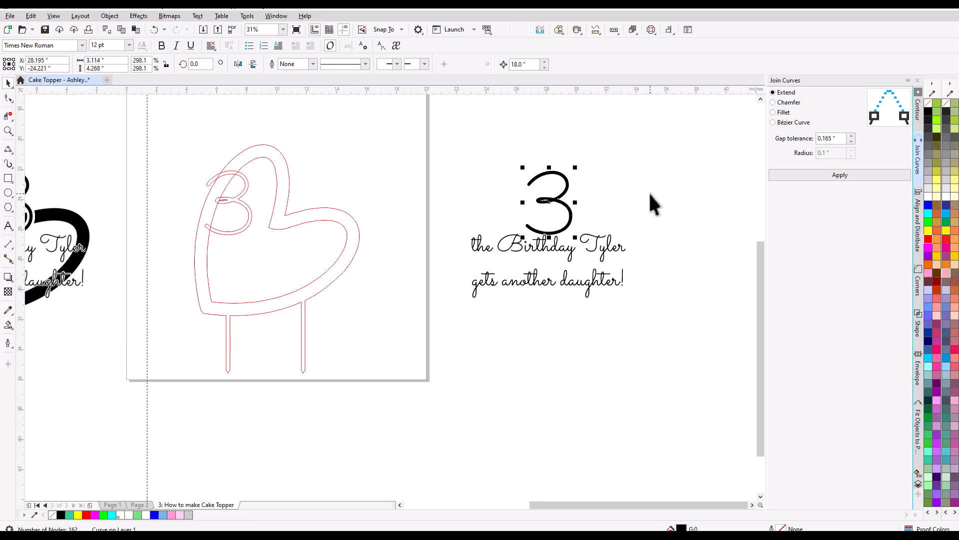
key(Left)
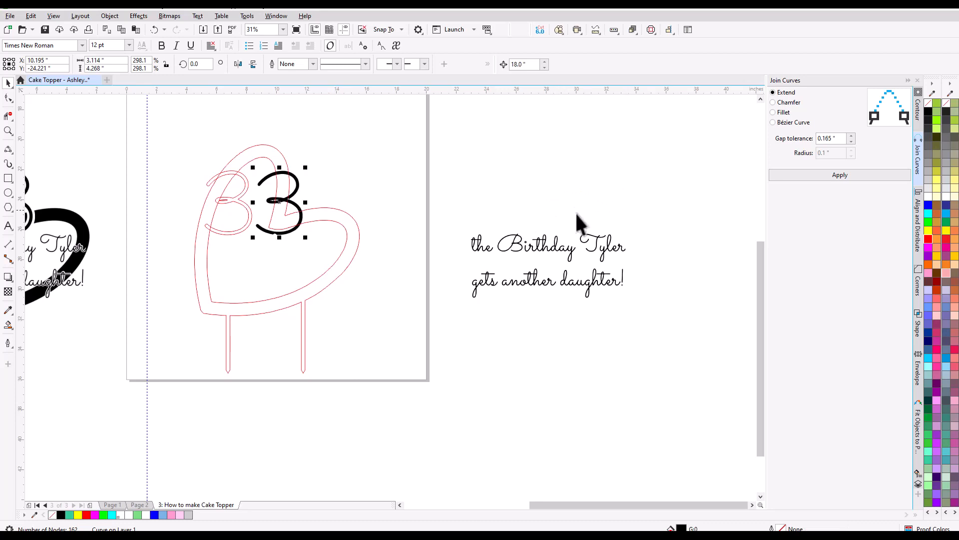
scroll(269, 241, up, 2)
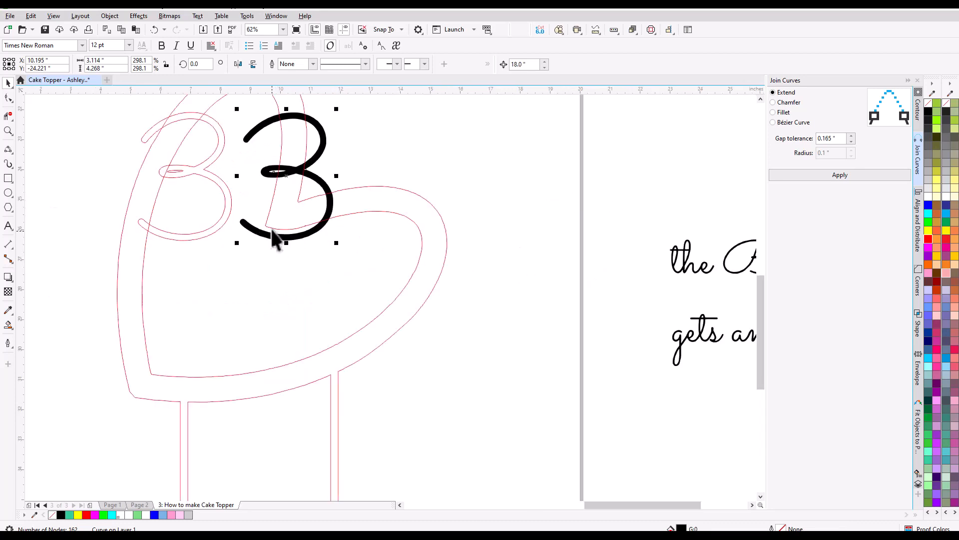
scroll(273, 240, down, 2)
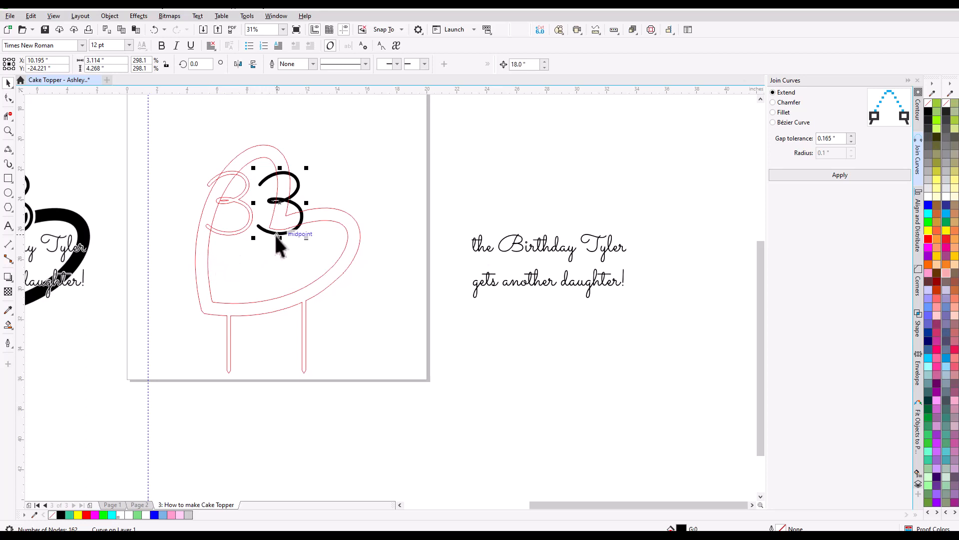
scroll(276, 236, up, 5)
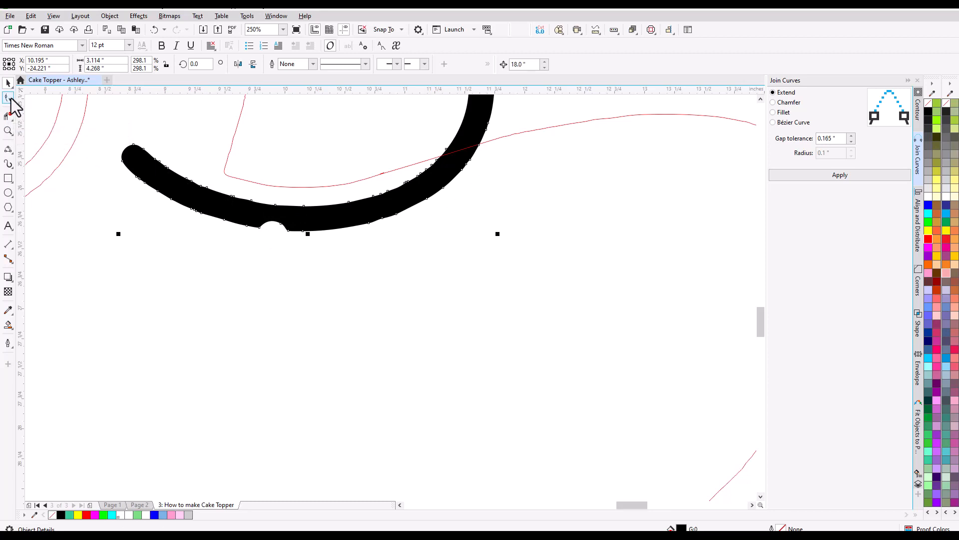
click(927, 106)
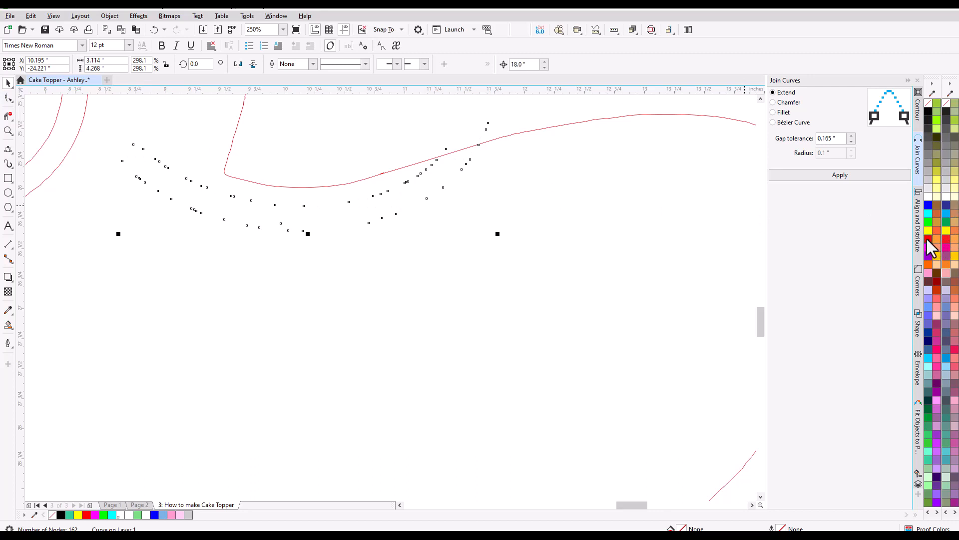
right_click(930, 240)
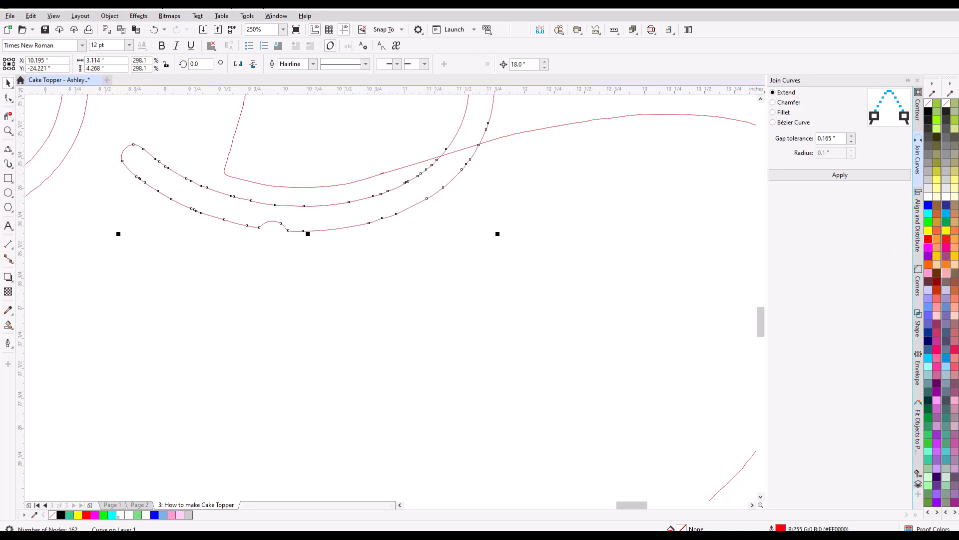
Delete the three nodes forming the small notch in the bottom edge of the second 3 to smooth its curve.
click(9, 99)
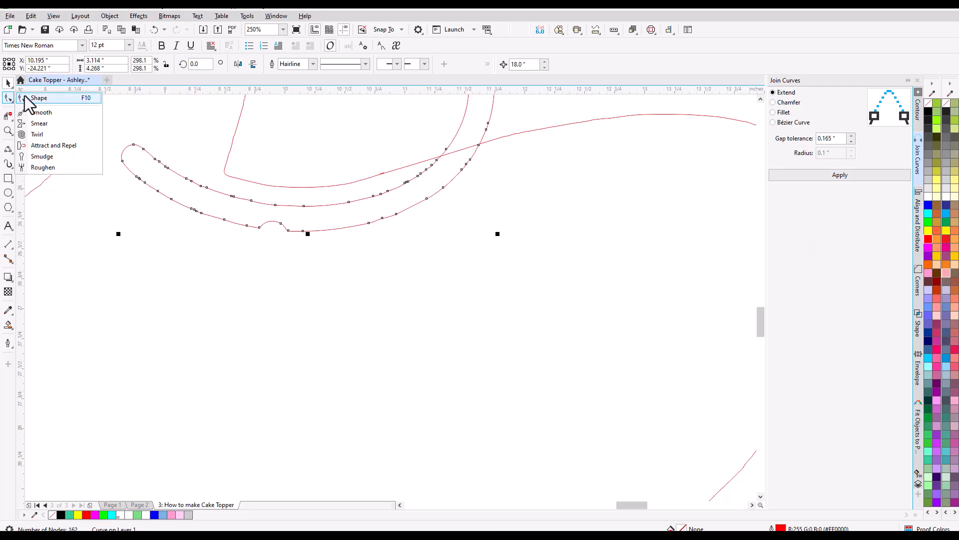
click(39, 98)
scroll(301, 229, up, 2)
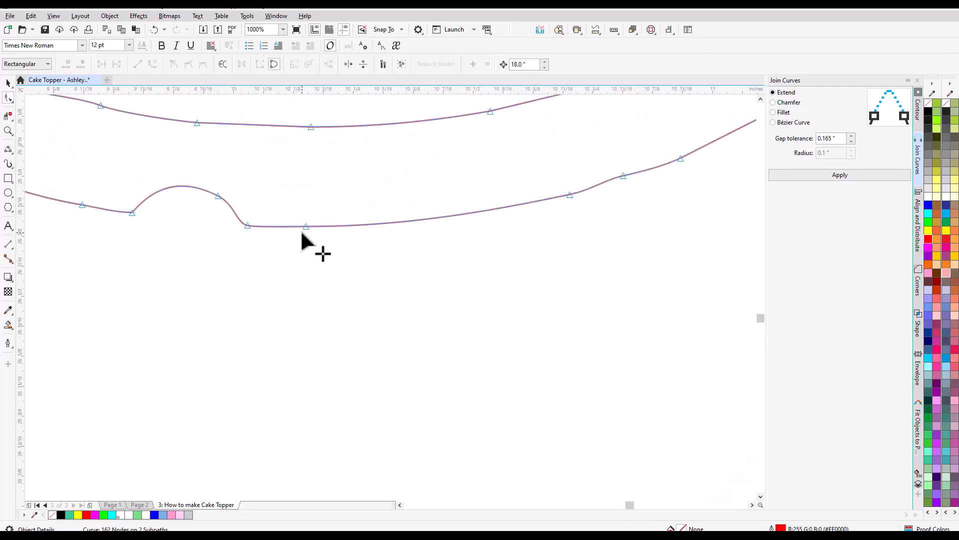
double_click(218, 196)
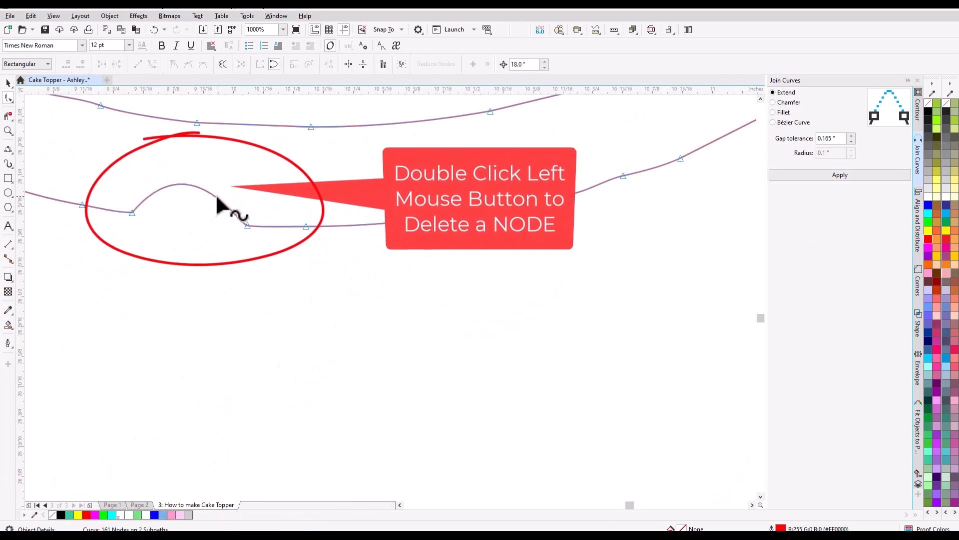
double_click(132, 214)
double_click(247, 225)
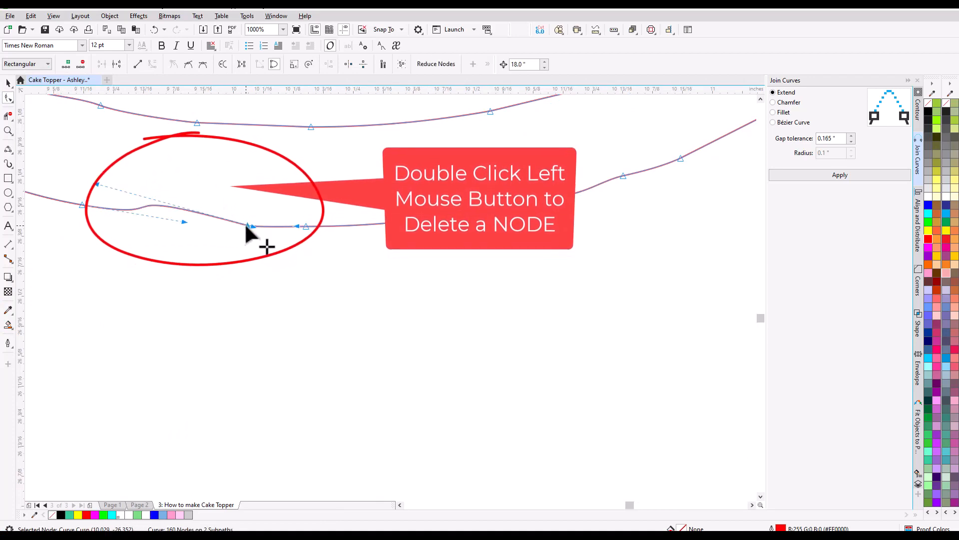
scroll(214, 250, down, 3)
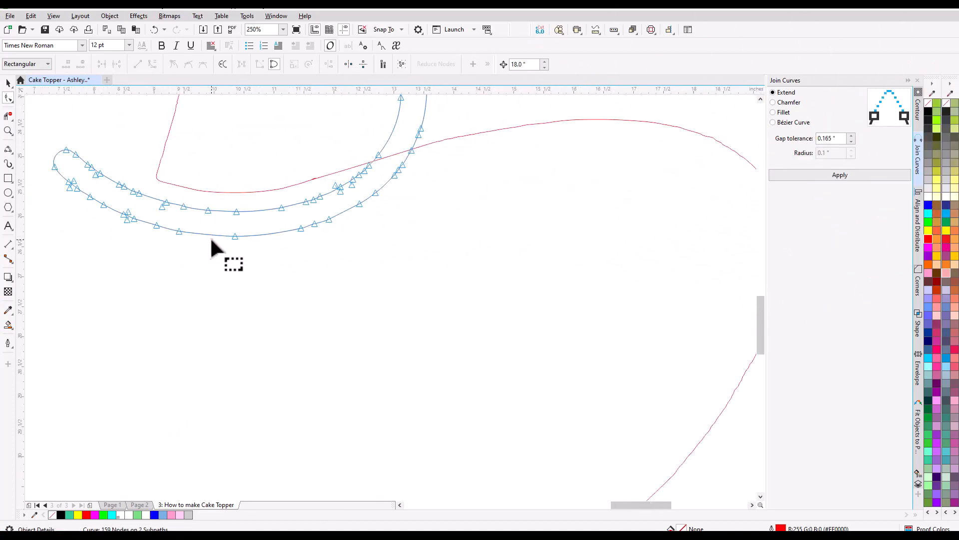
scroll(212, 243, down, 3)
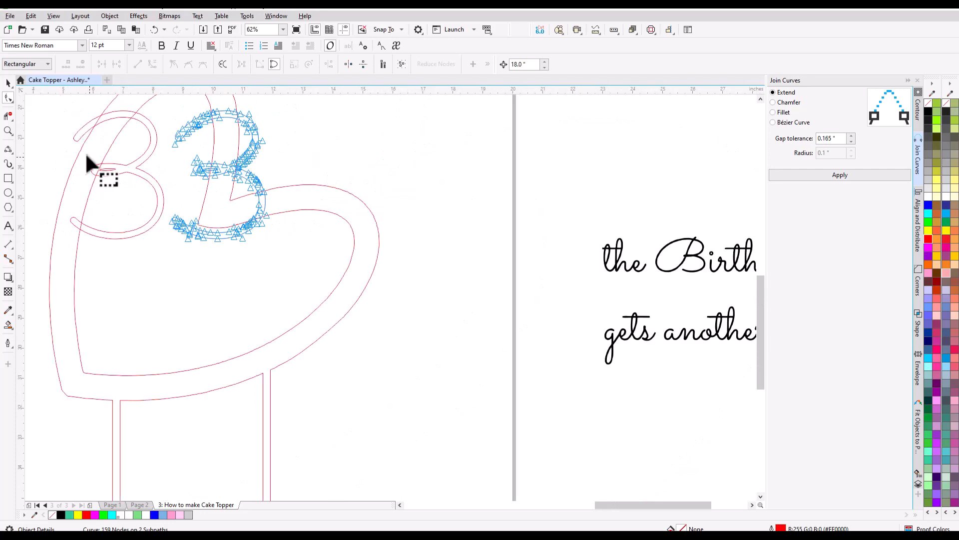
click(7, 83)
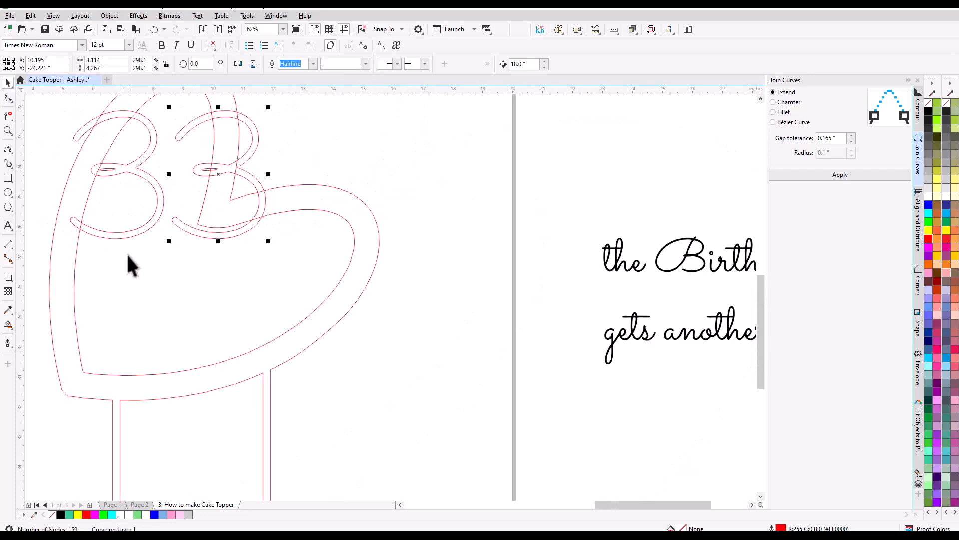
Weld both 3s to the heart-and-stakes outline as one curve.
scroll(127, 253, down, 2)
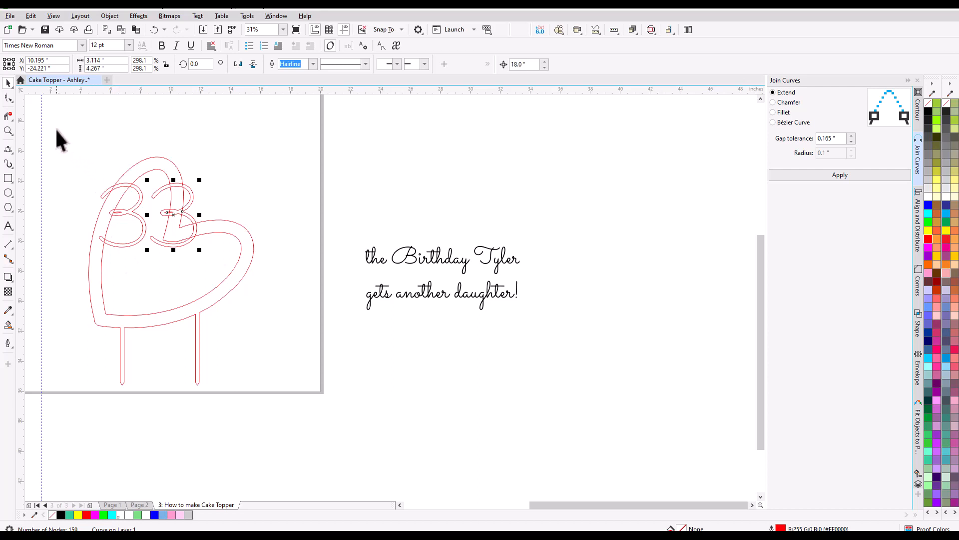
drag(56, 129, 274, 391)
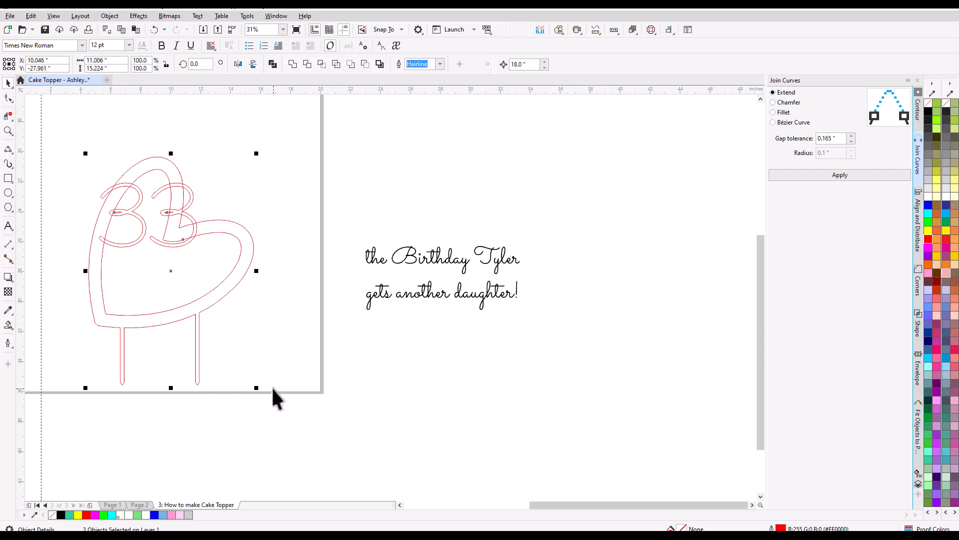
click(293, 64)
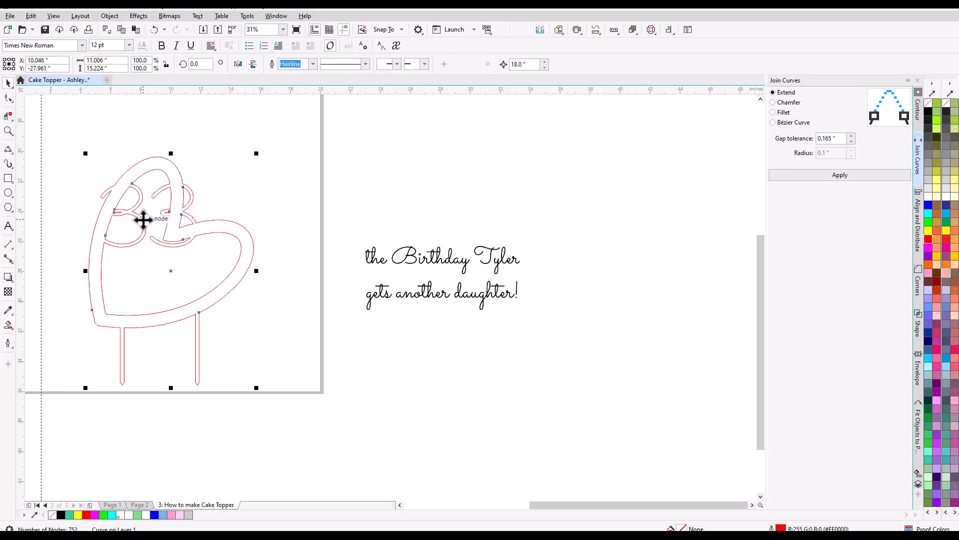
scroll(136, 225, up, 4)
scroll(136, 230, down, 4)
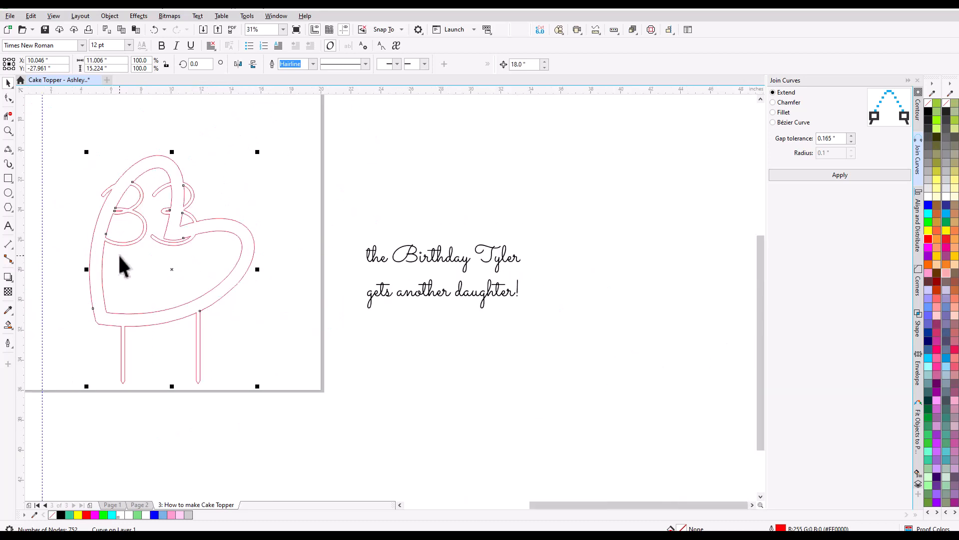